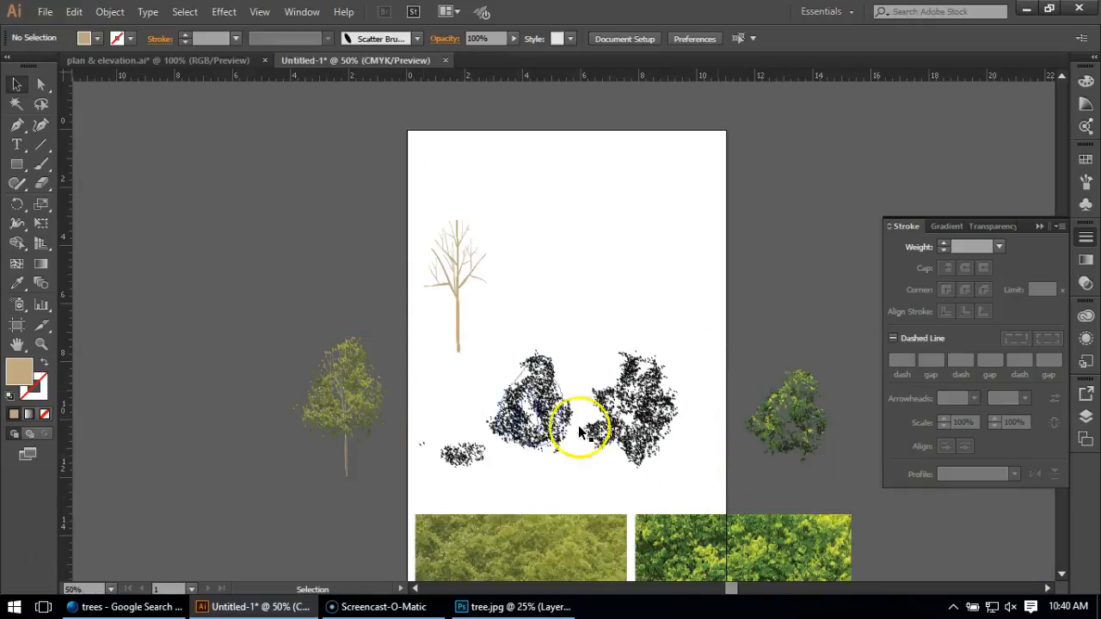
Duplicate the bare tree's main trunk group, with its attached branches, into the empty area beside the tree.
scroll(331, 378, up, 1)
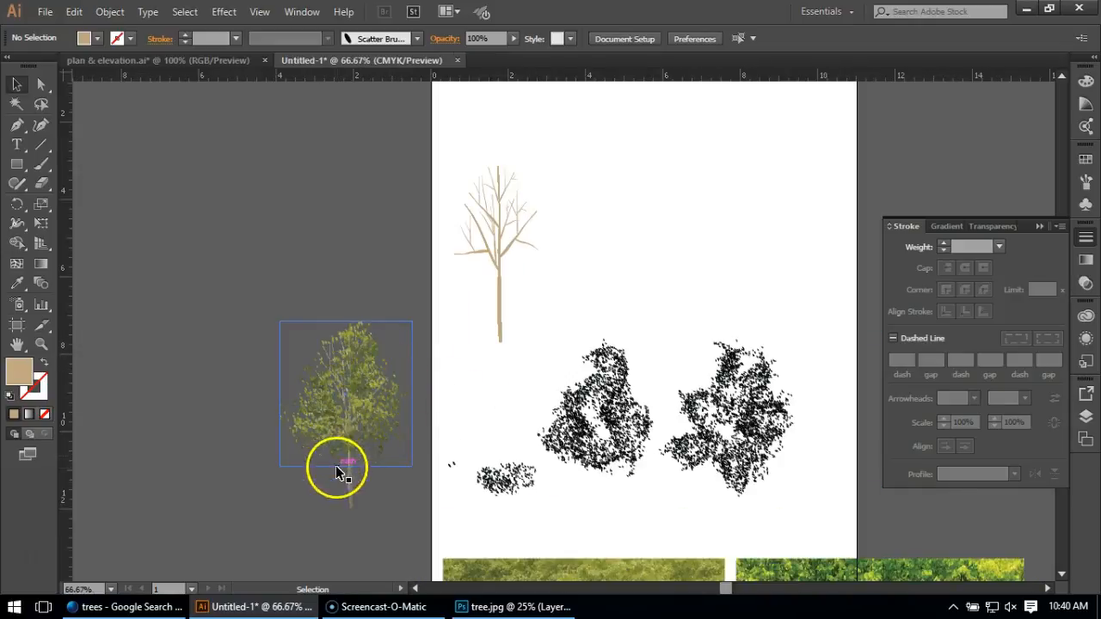
click(589, 282)
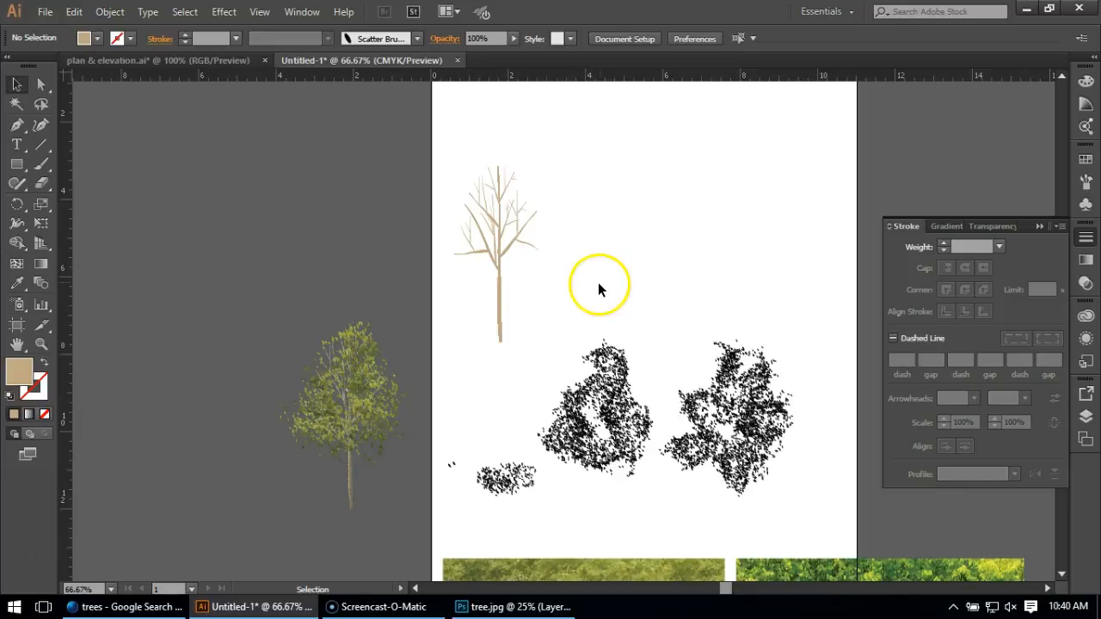
scroll(634, 233, up, 1)
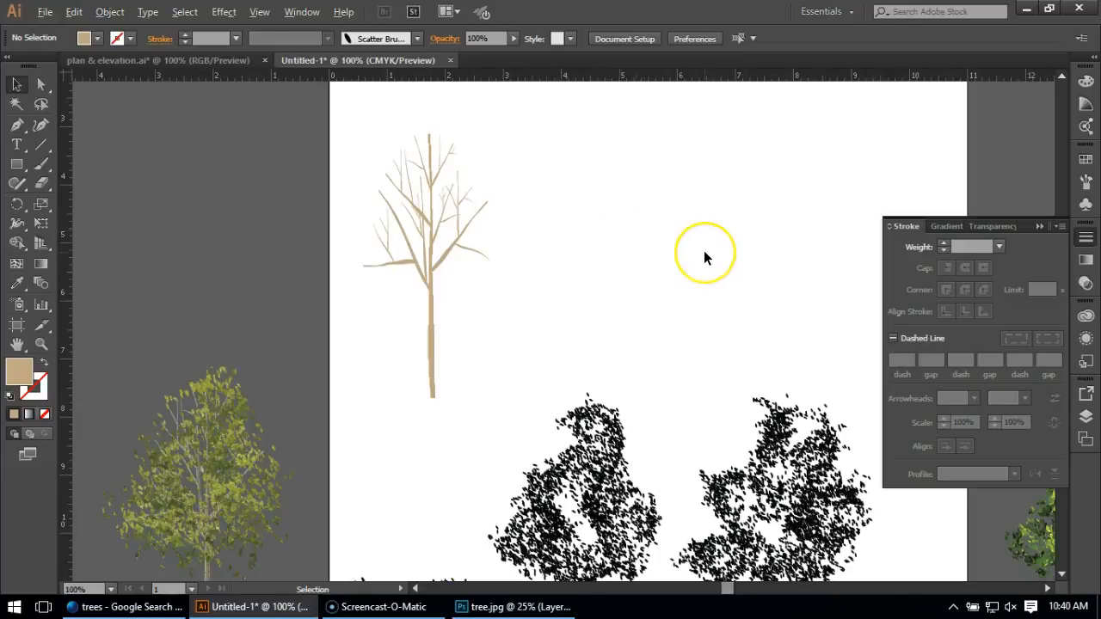
scroll(703, 250, up, 1)
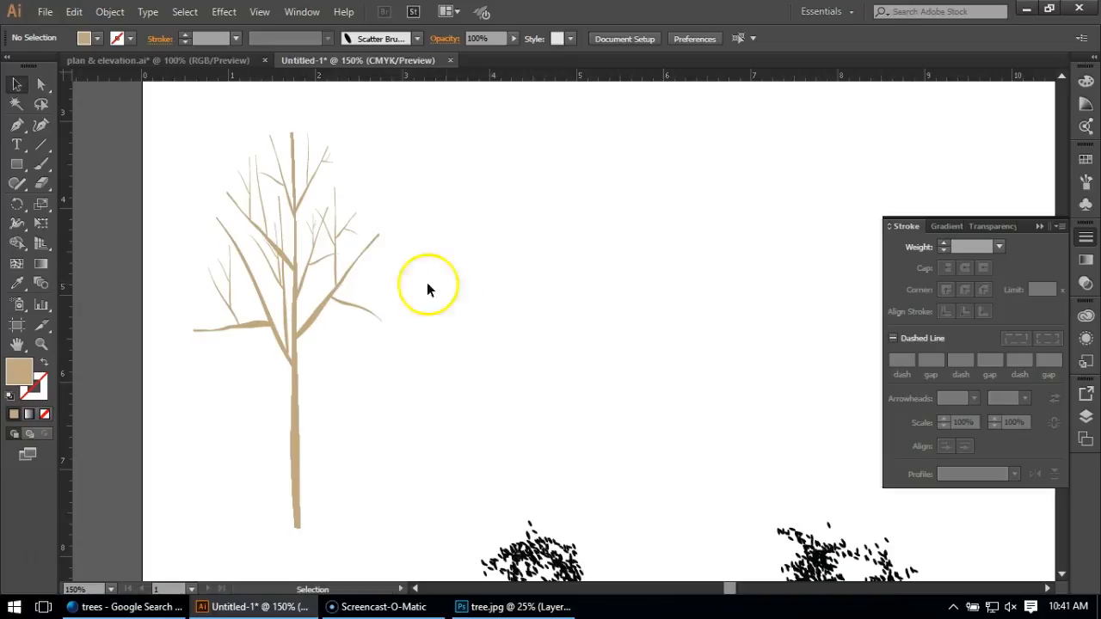
click(301, 473)
drag(301, 475, 555, 469)
click(563, 407)
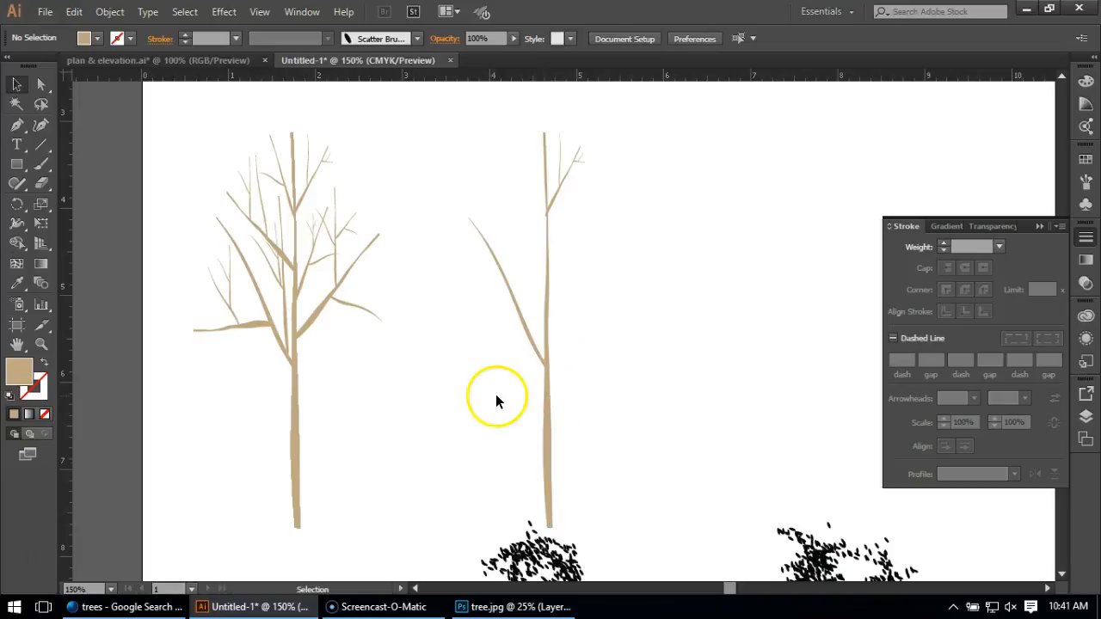
Paint a slightly bent trunk about 4.5 in tall beside the copied trunk, using the Paintbrush with a tan stroke and no fill.
alt+scroll(360, 404, down, 1)
alt+scroll(485, 397, up, 1)
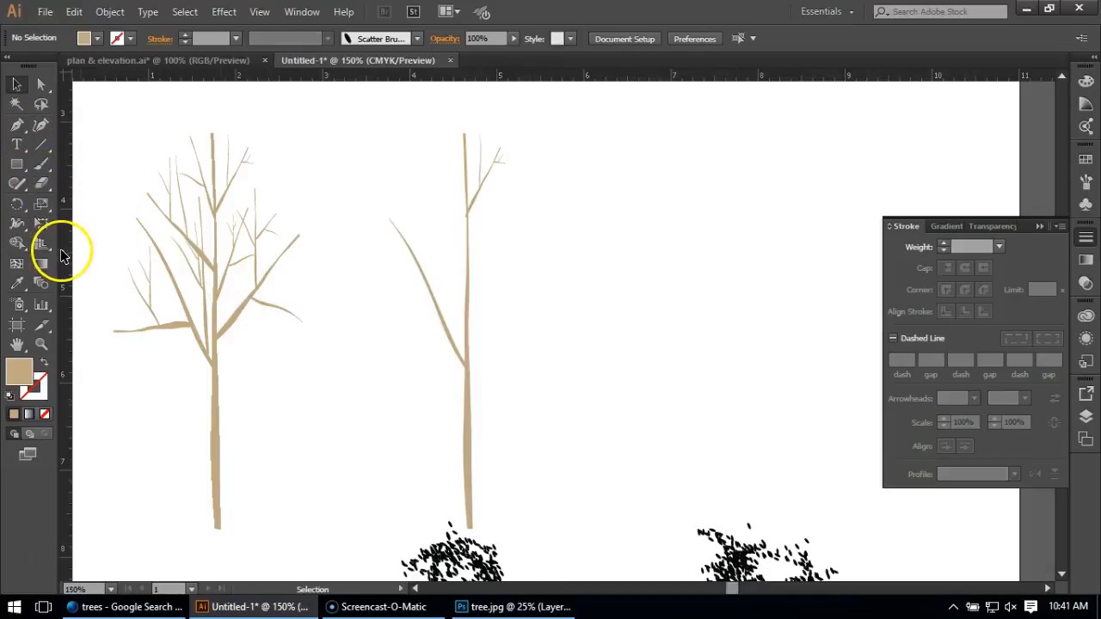
click(41, 163)
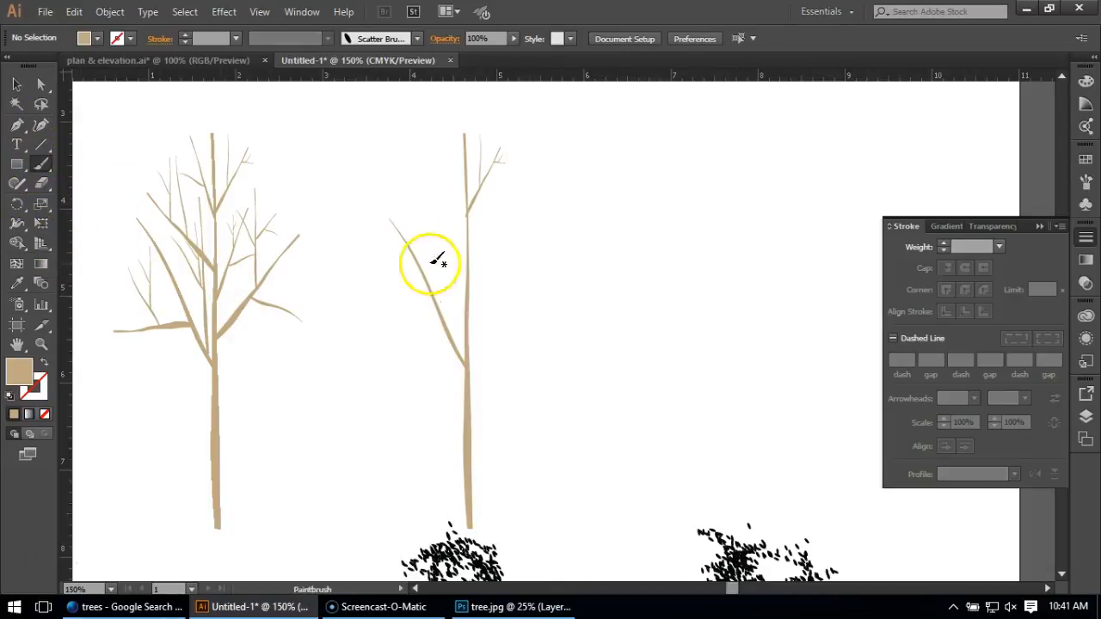
click(1085, 183)
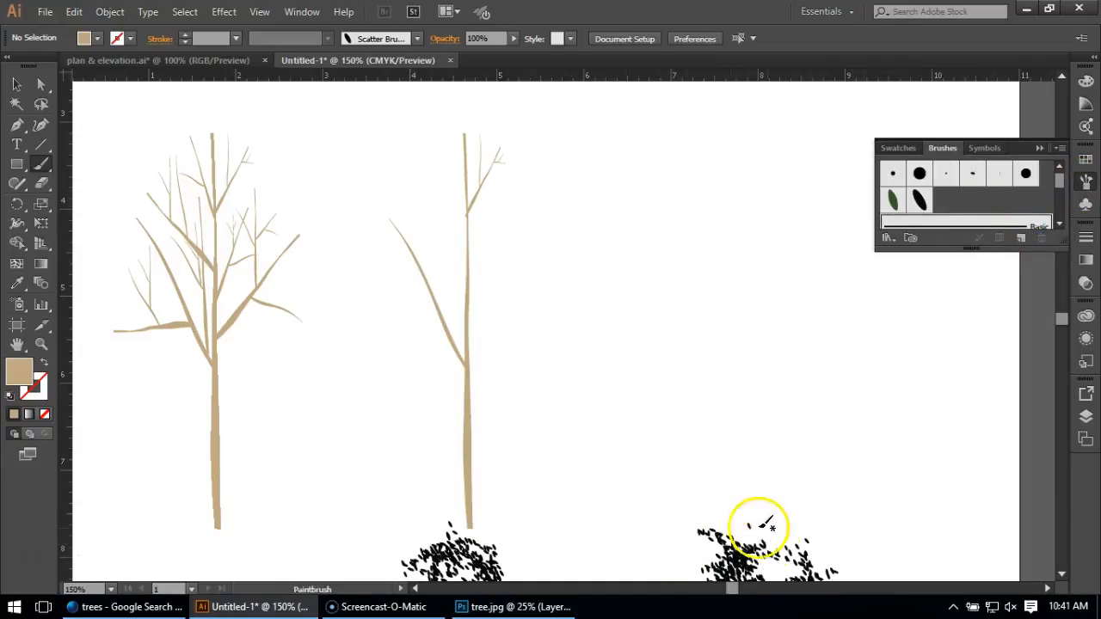
key(ctrl+z)
click(43, 368)
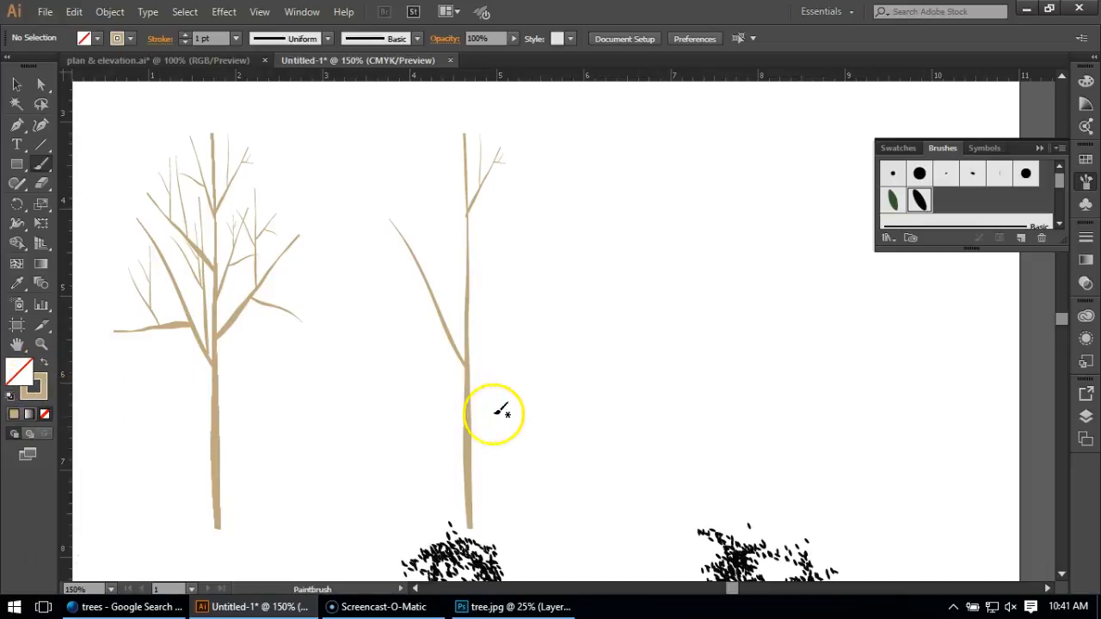
drag(646, 530, 622, 222)
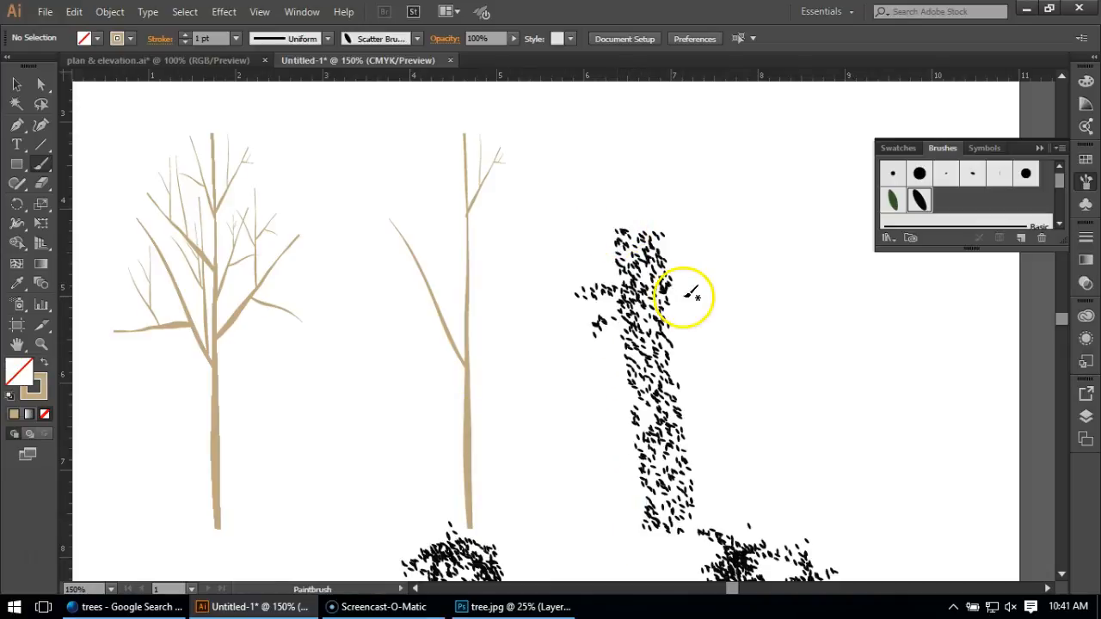
key(ctrl+z)
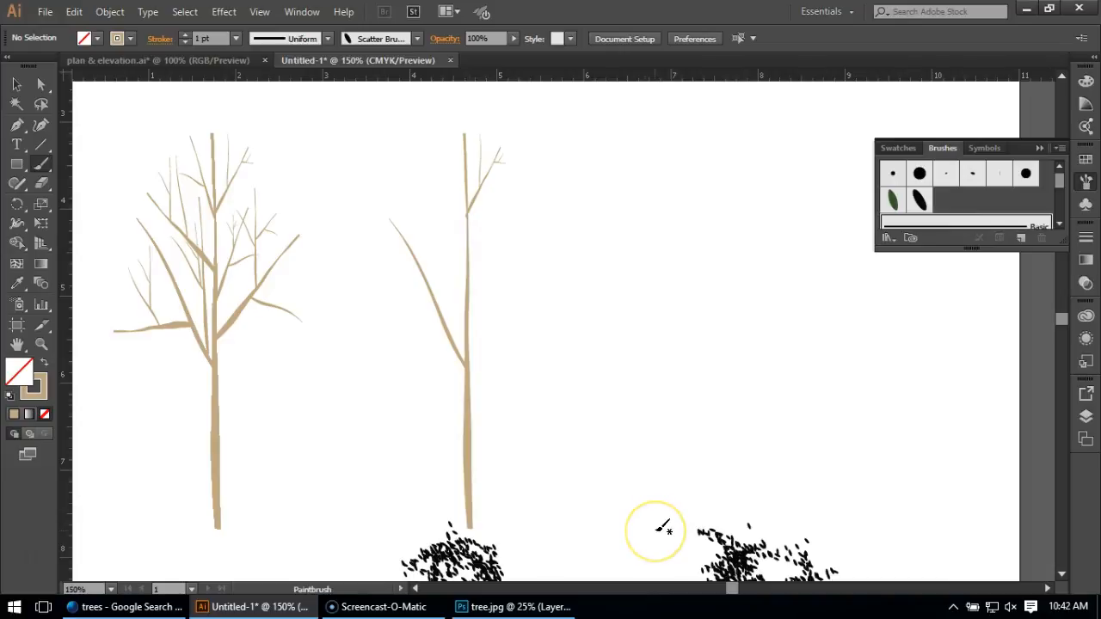
mouse_move(662, 526)
mouse_down()
mouse_move(614, 413)
mouse_move(614, 474)
mouse_move(645, 529)
mouse_move(636, 255)
mouse_move(610, 144)
mouse_up()
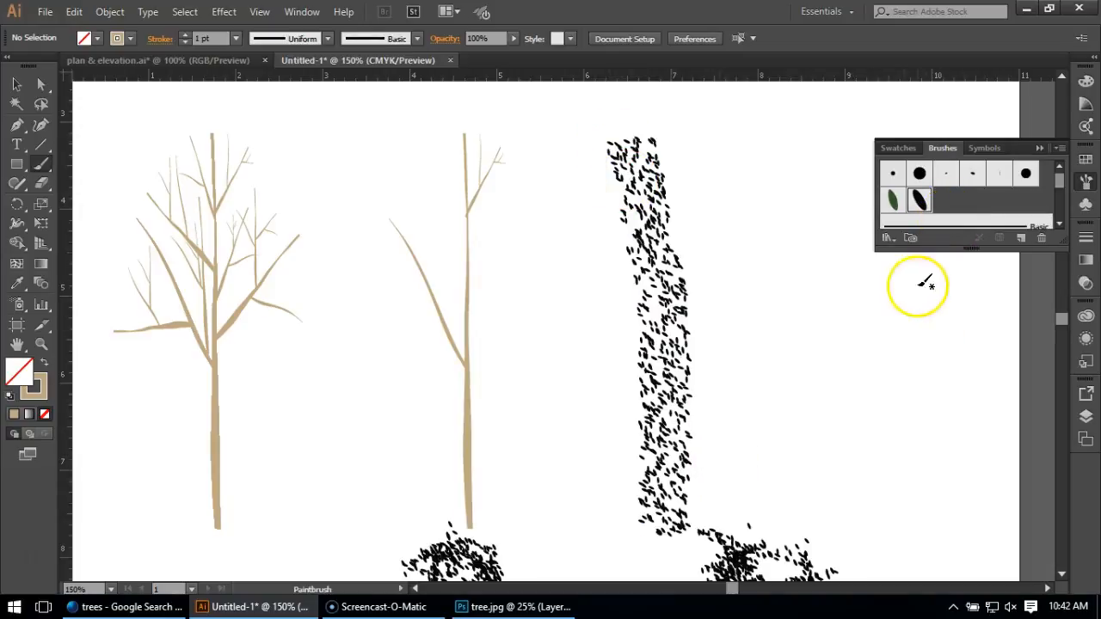
Change the painted trunk's brush to Basic and set its stroke weight to 5 pt.
click(17, 84)
click(637, 326)
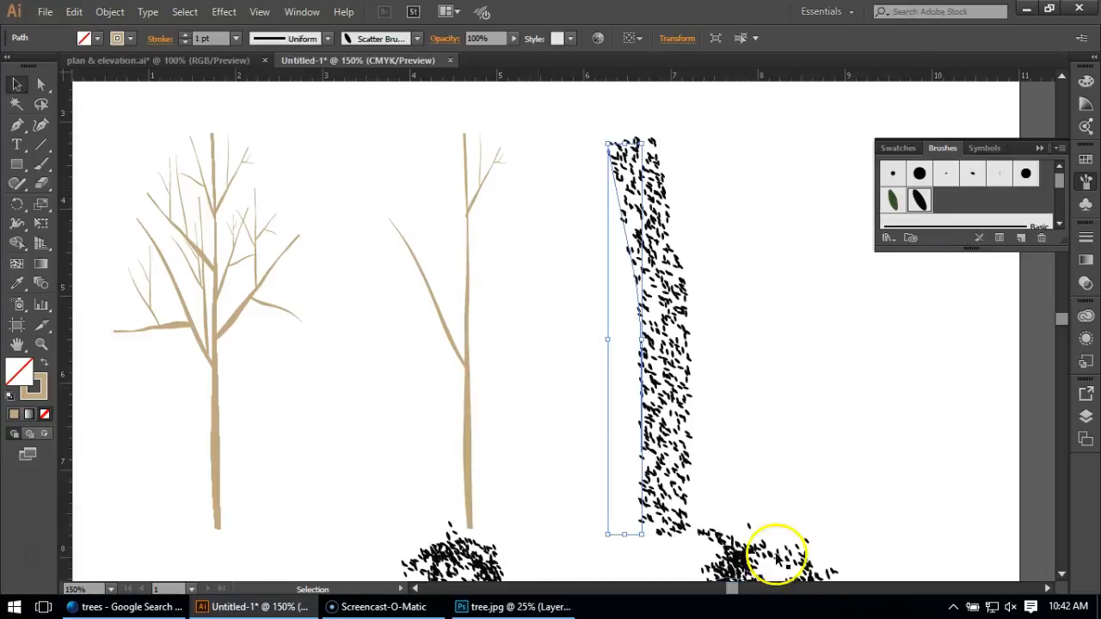
click(930, 223)
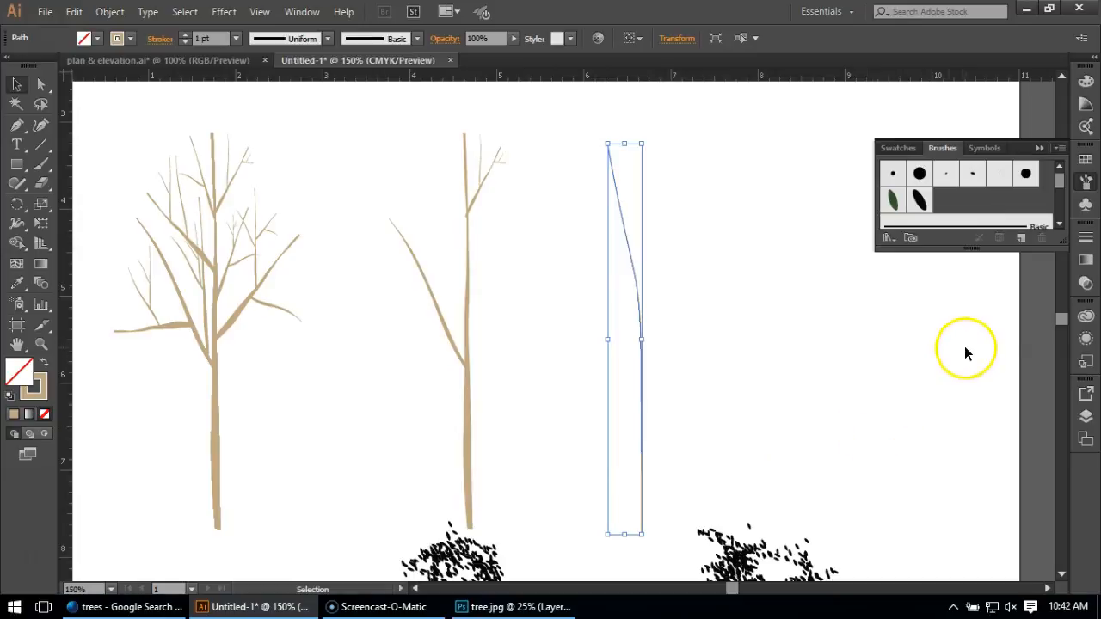
click(1085, 239)
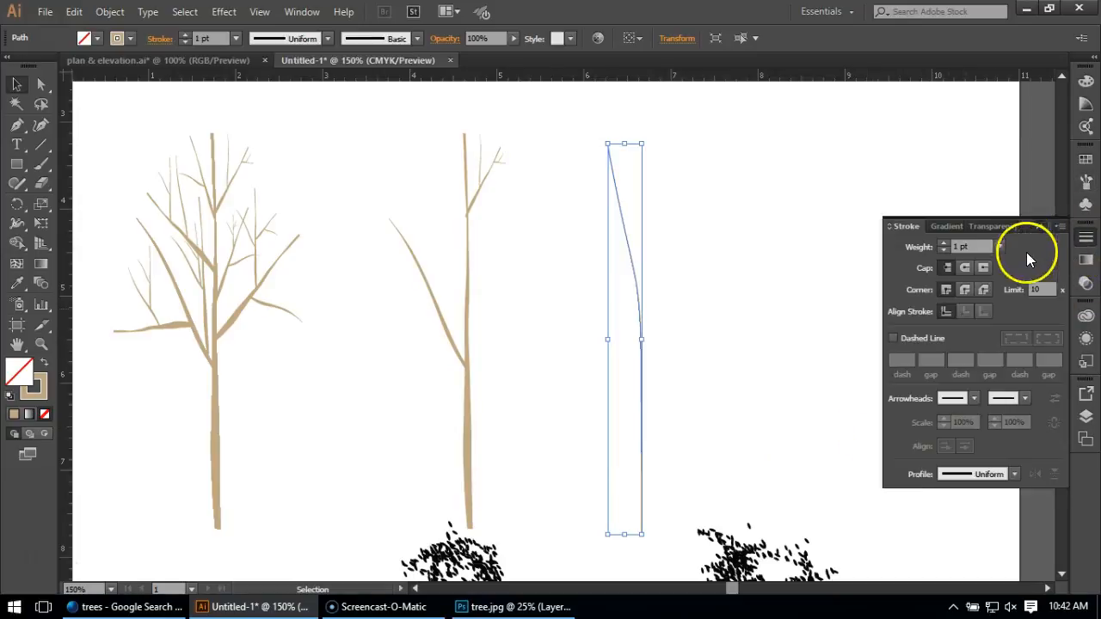
click(998, 247)
click(1014, 335)
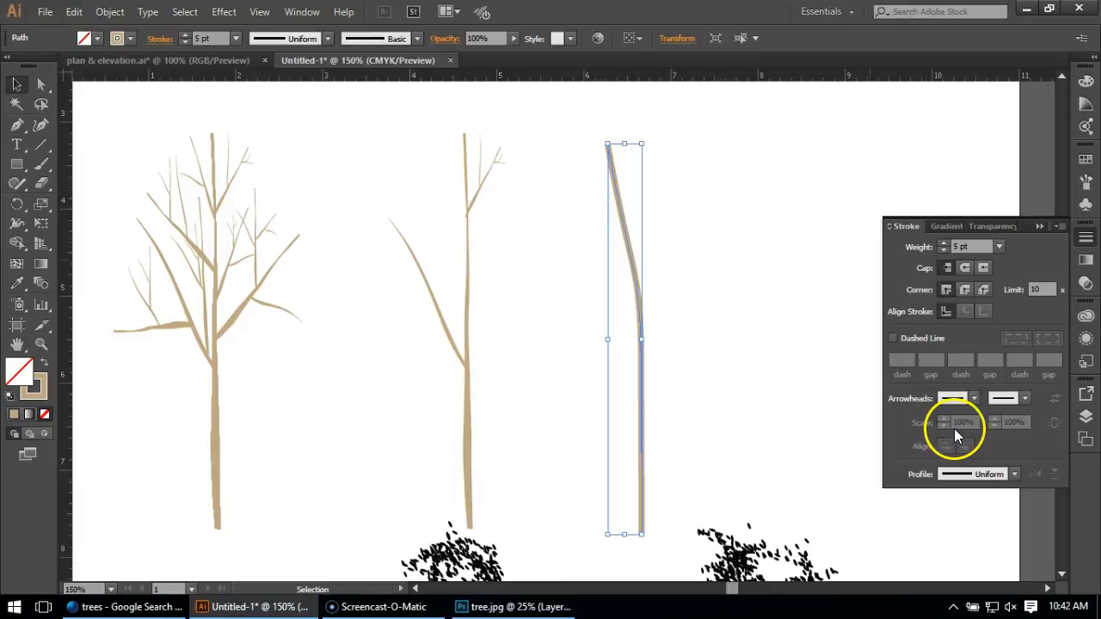
click(1059, 227)
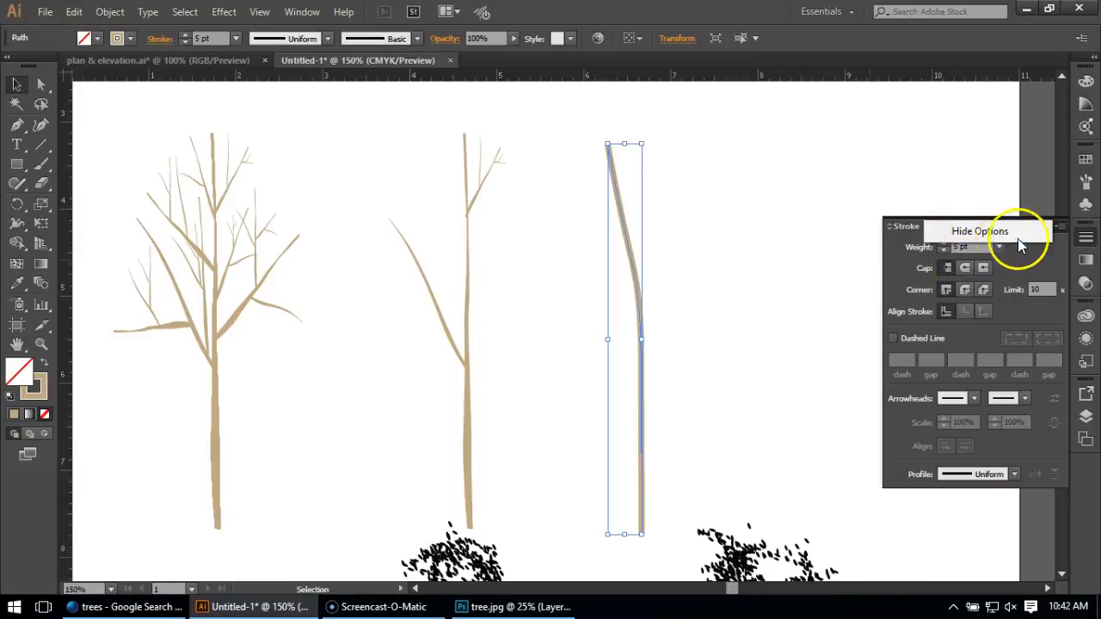
click(1021, 235)
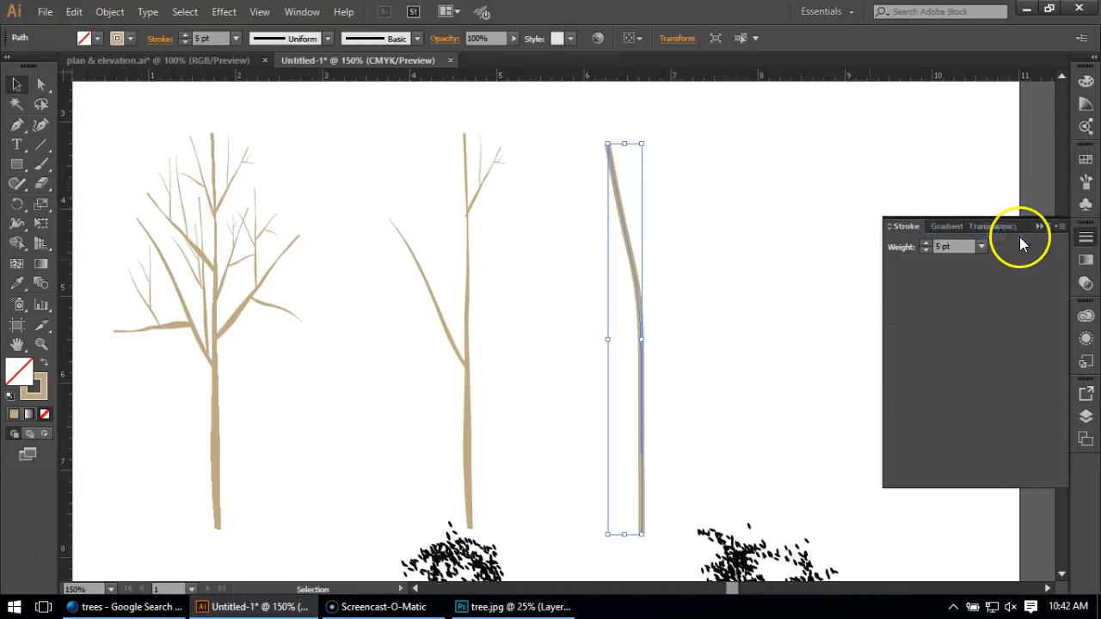
click(1060, 227)
click(1010, 234)
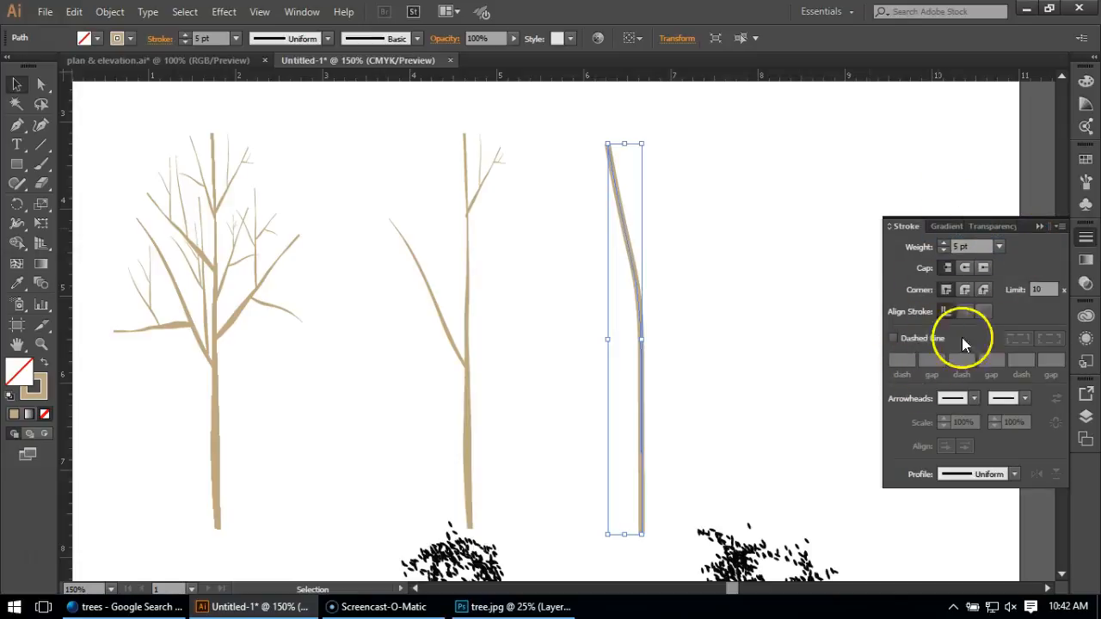
Apply the tapered width profile to the trunk stroke and set its weight to 6 pt.
click(957, 478)
click(947, 400)
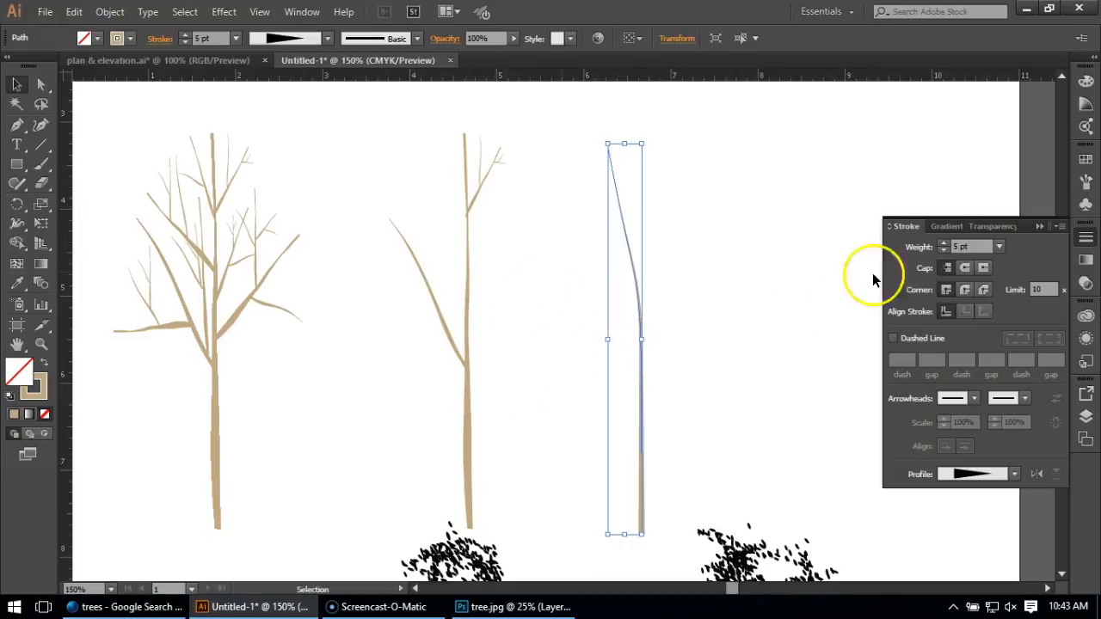
click(998, 247)
click(1018, 353)
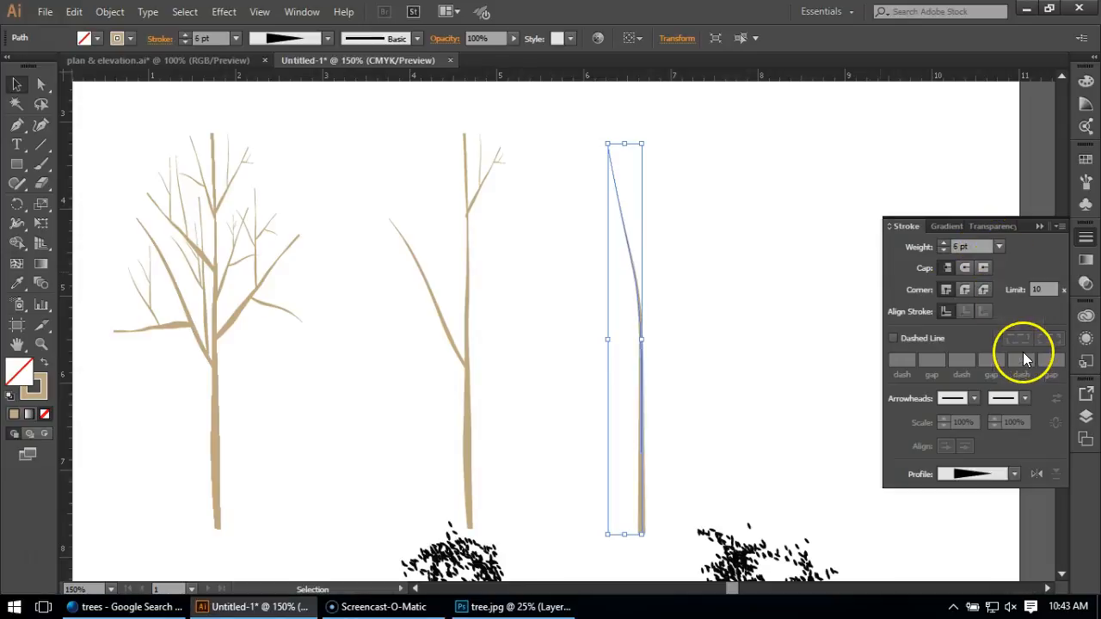
click(789, 342)
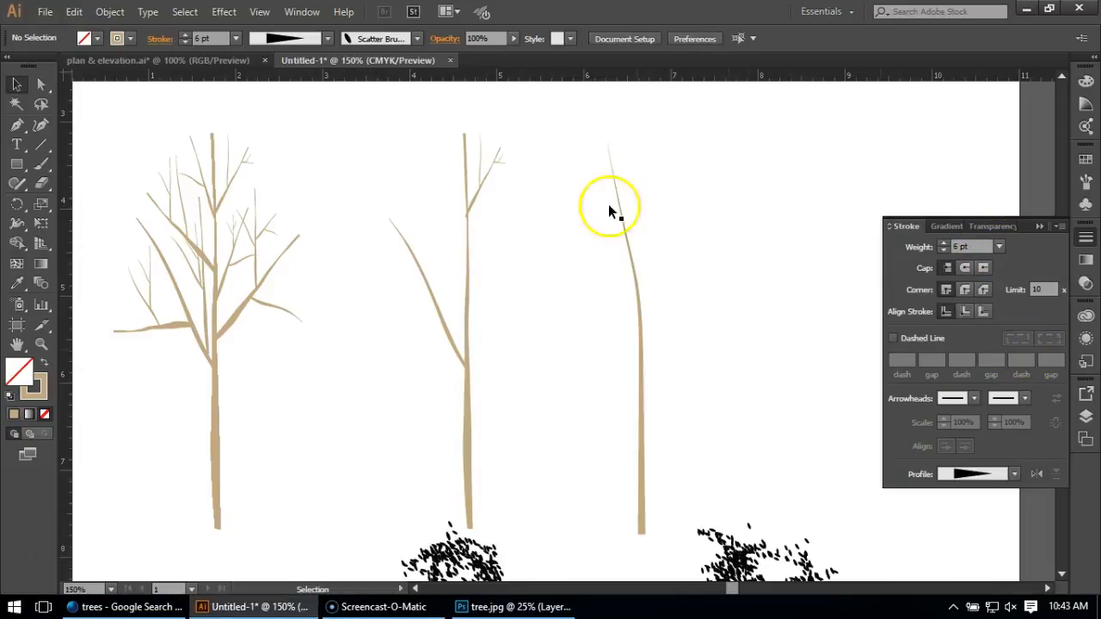
Paint a curved branch rising to the left from the middle of the new trunk and change its brush to Basic.
click(40, 165)
mouse_move(637, 370)
mouse_down()
mouse_move(583, 239)
mouse_move(559, 215)
mouse_up()
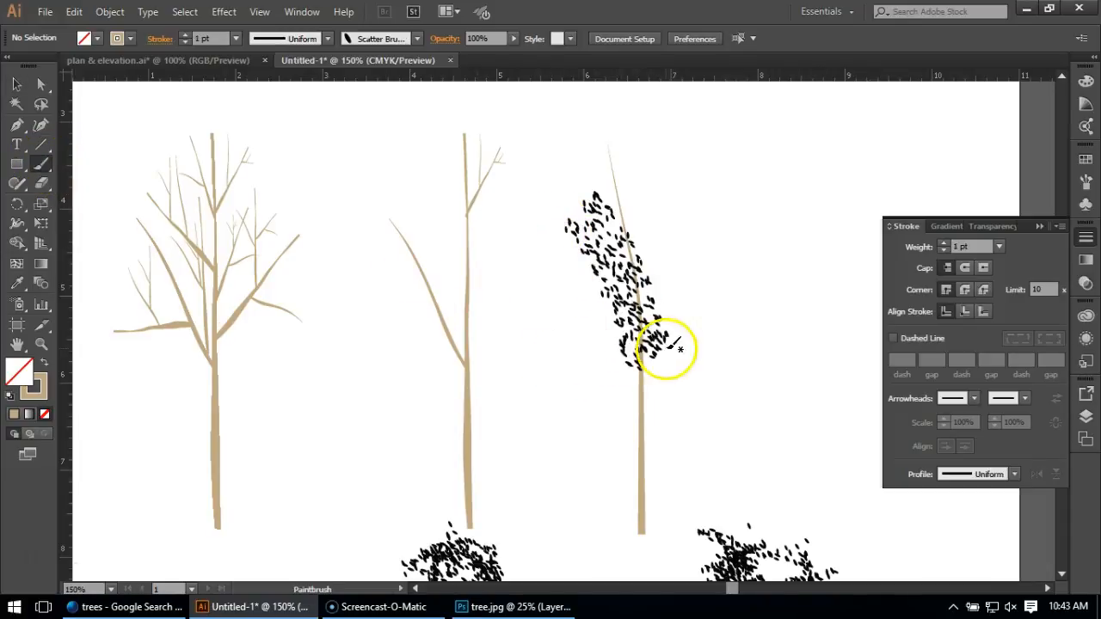
click(1085, 181)
click(1032, 224)
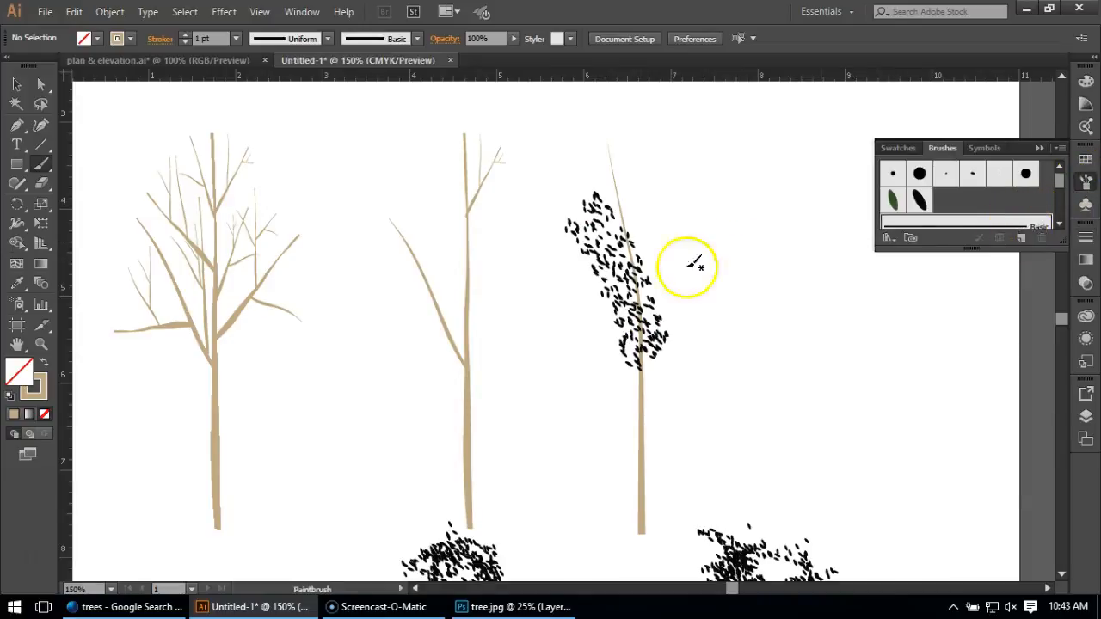
click(17, 84)
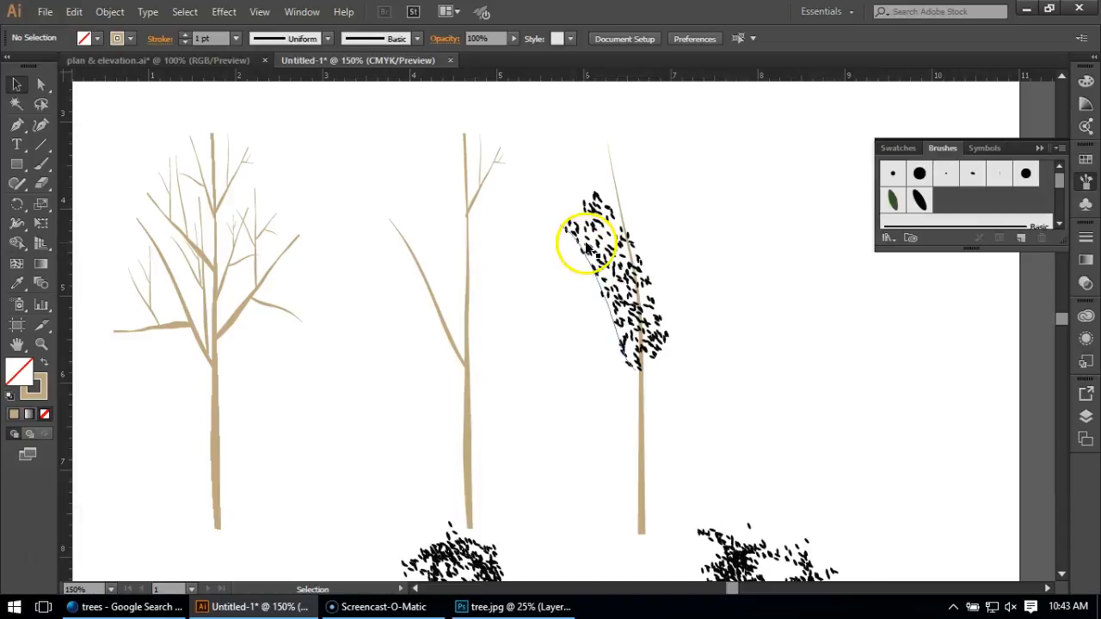
click(585, 249)
click(982, 236)
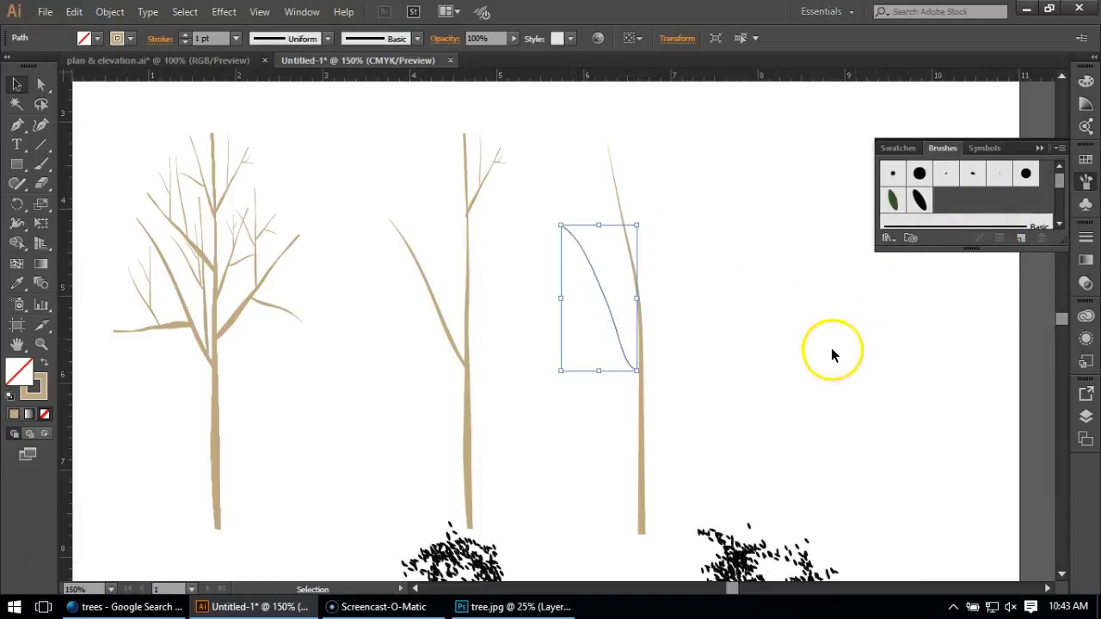
click(746, 388)
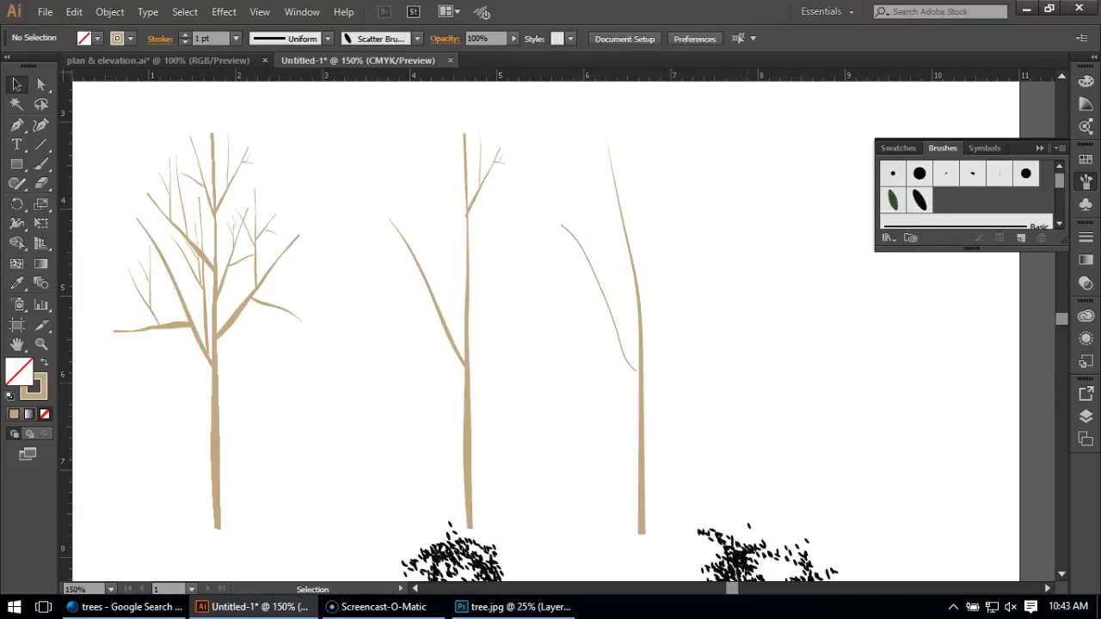
Save the new trunk's appearance as a graphic style and apply that style to the painted branch.
click(1085, 363)
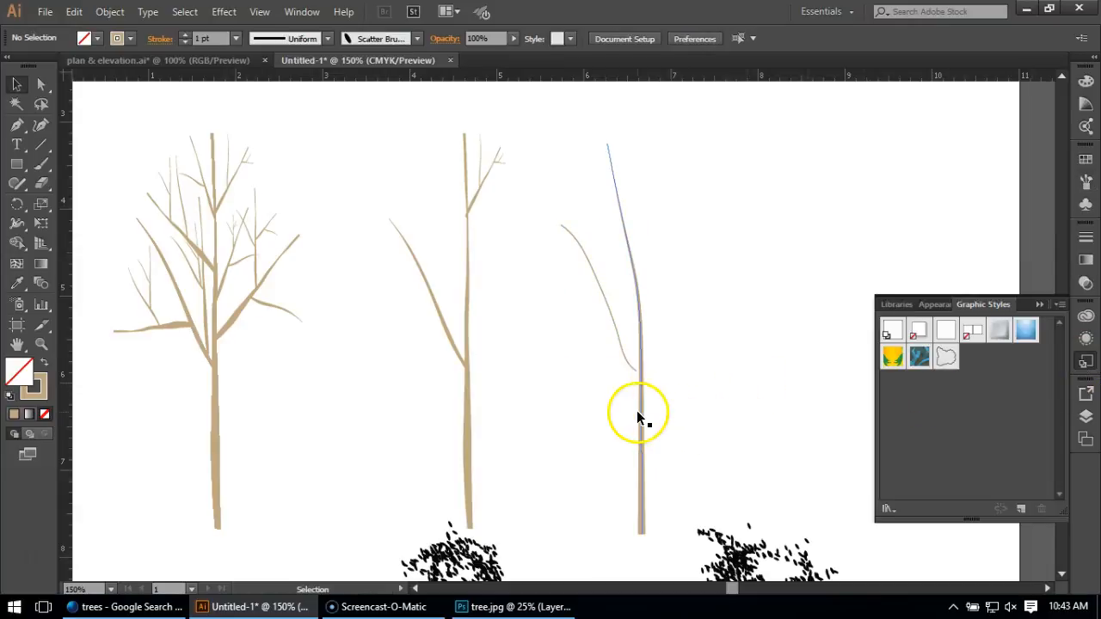
drag(639, 414, 981, 401)
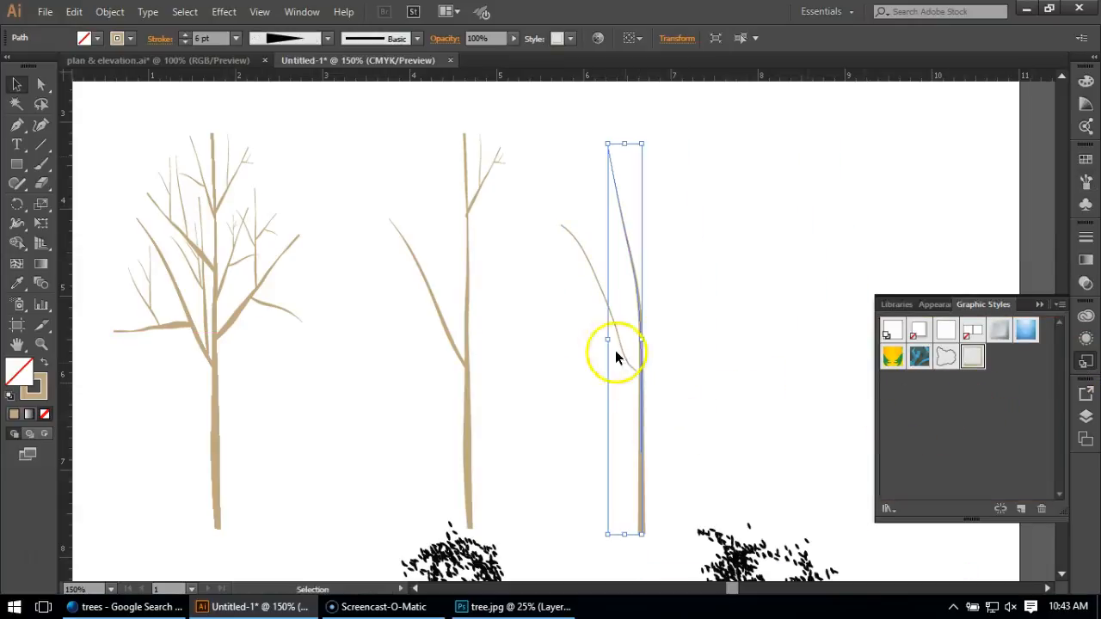
click(608, 314)
click(974, 361)
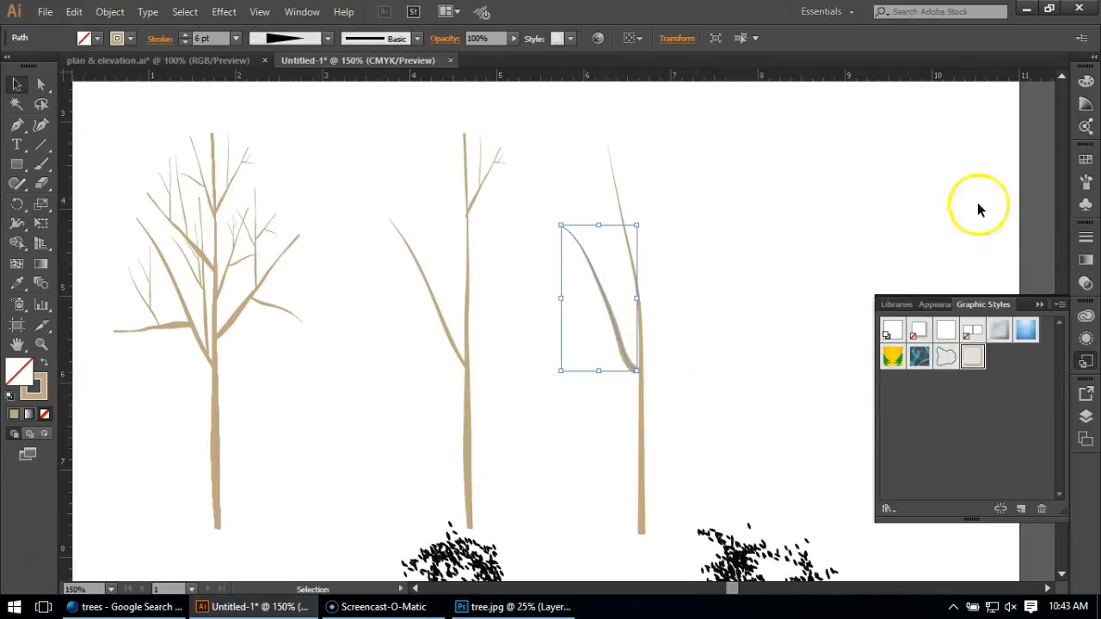
Set the branch's stroke weight to 4 pt and move the branch slightly down along the trunk.
click(1085, 236)
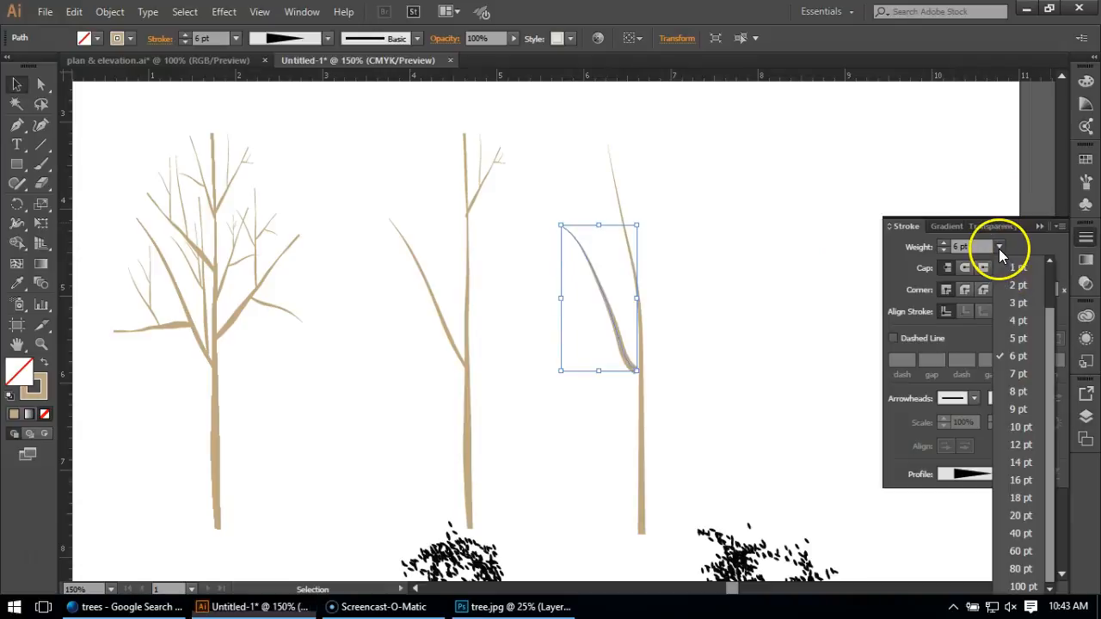
click(1019, 322)
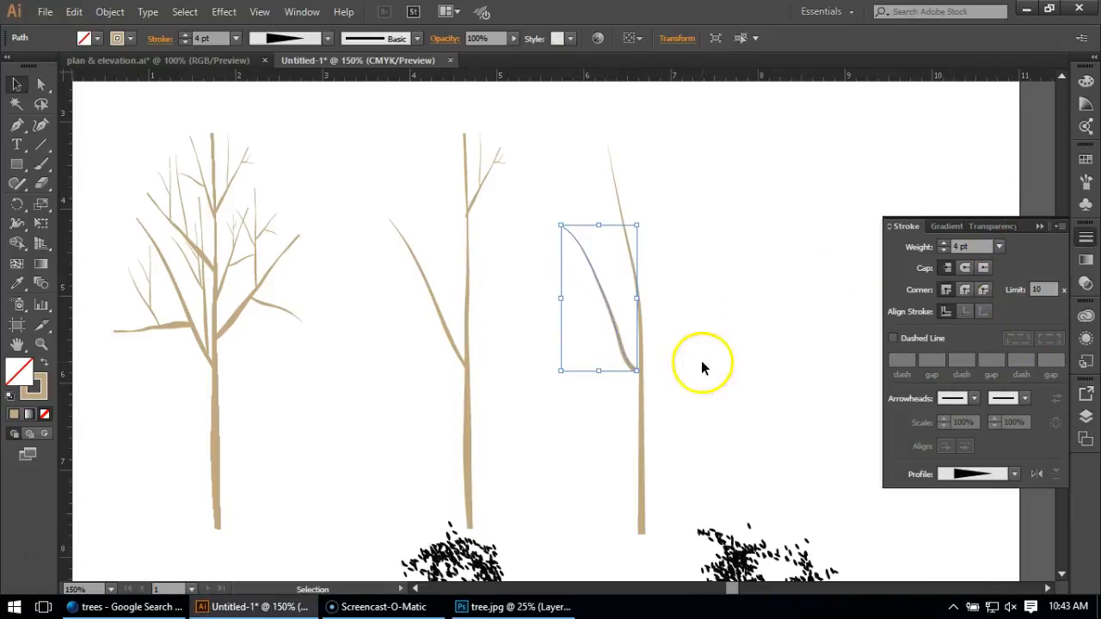
drag(616, 347, 625, 355)
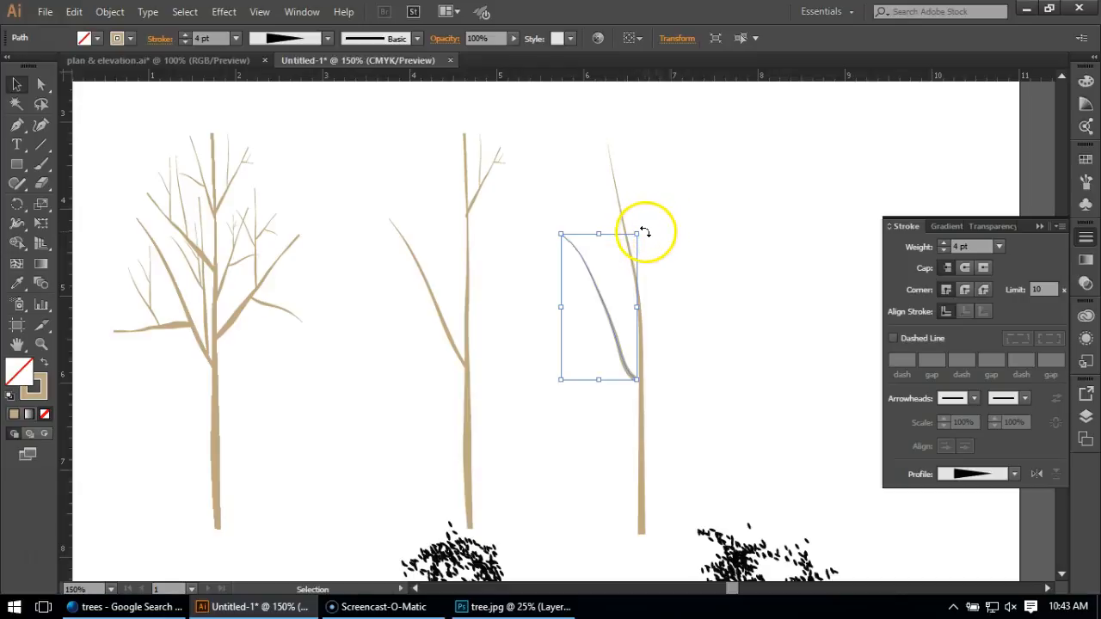
click(676, 225)
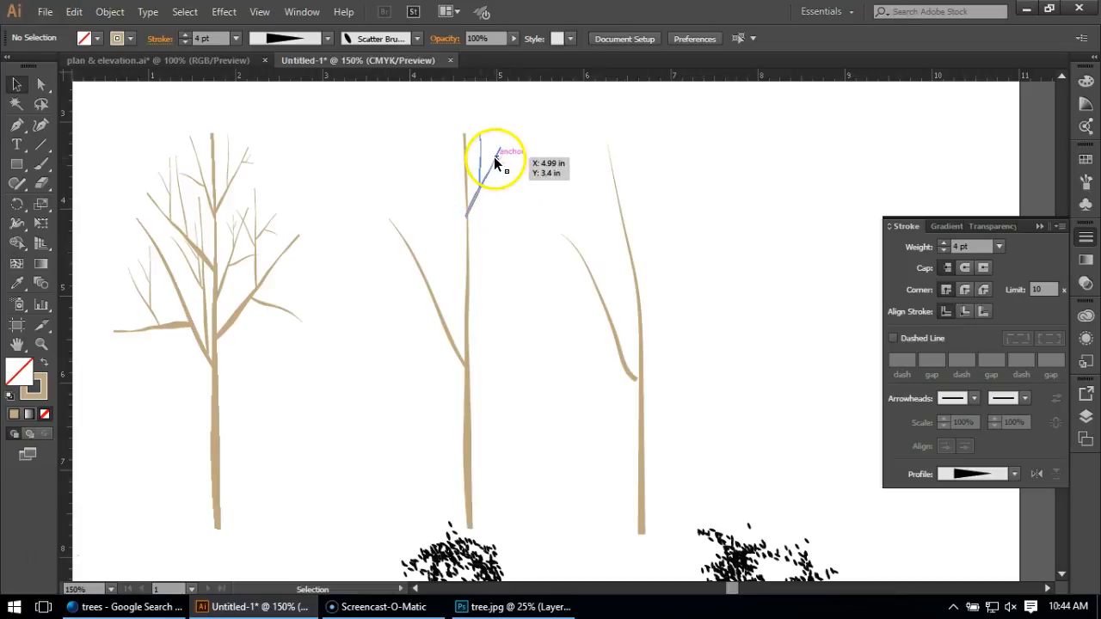
Paint a curved branch rising to the right from the upper part of the new trunk and apply the saved trunk graphic style to it.
click(471, 198)
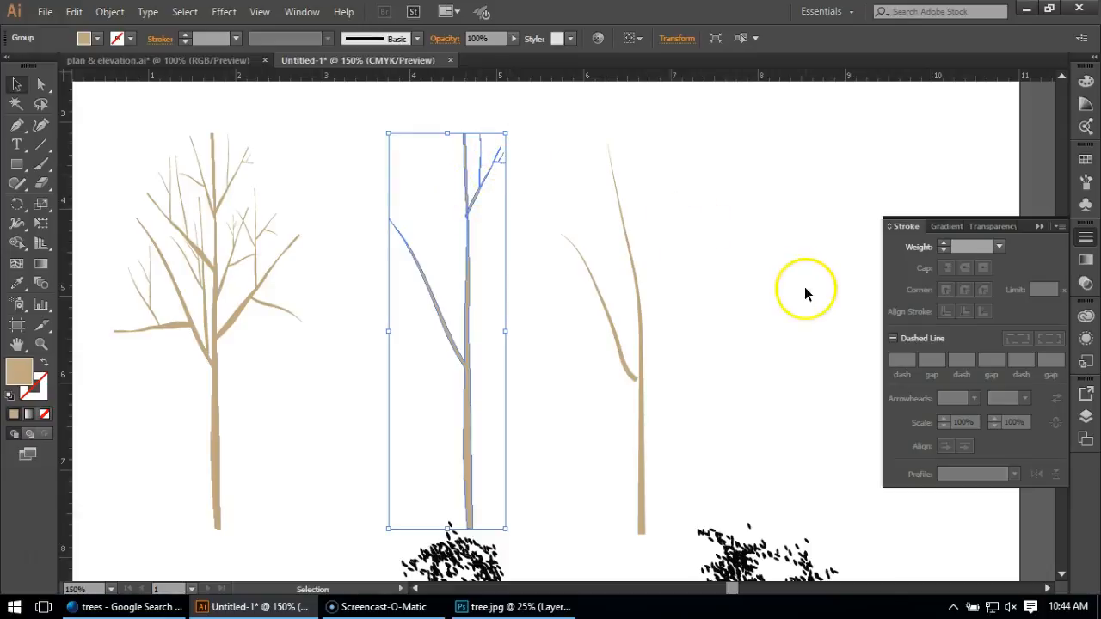
click(732, 273)
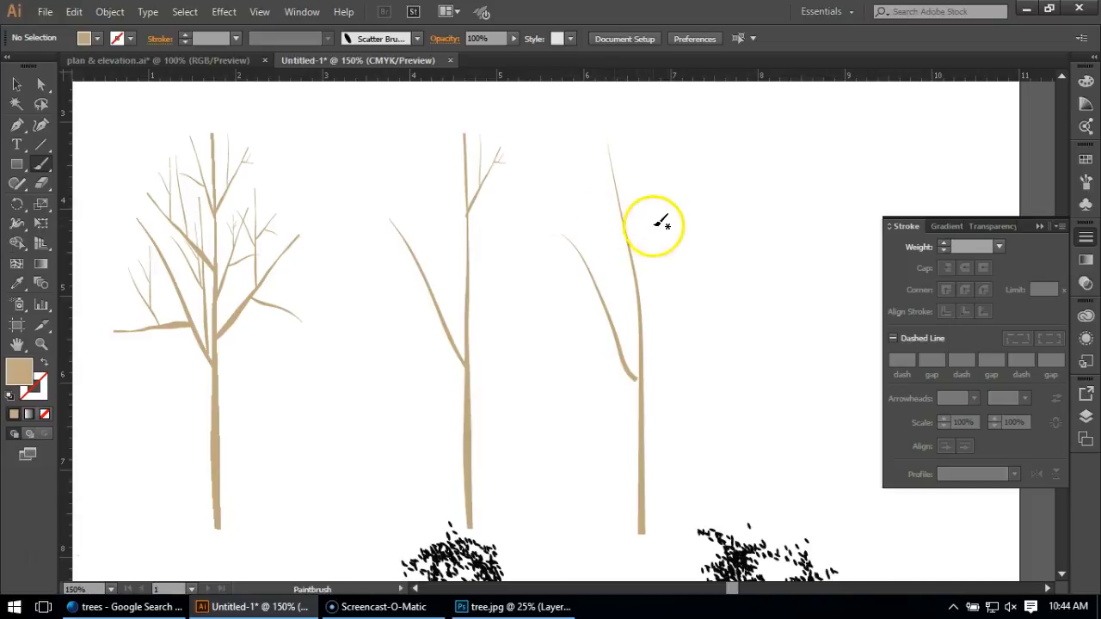
mouse_move(632, 211)
mouse_down()
mouse_move(668, 167)
mouse_move(682, 189)
mouse_up()
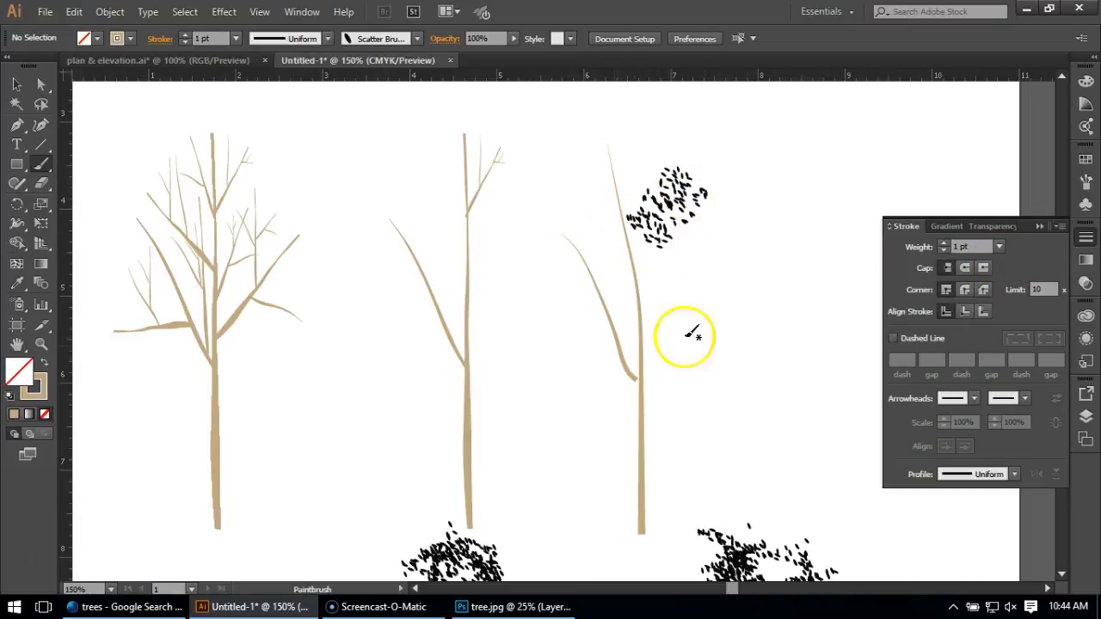
click(1085, 359)
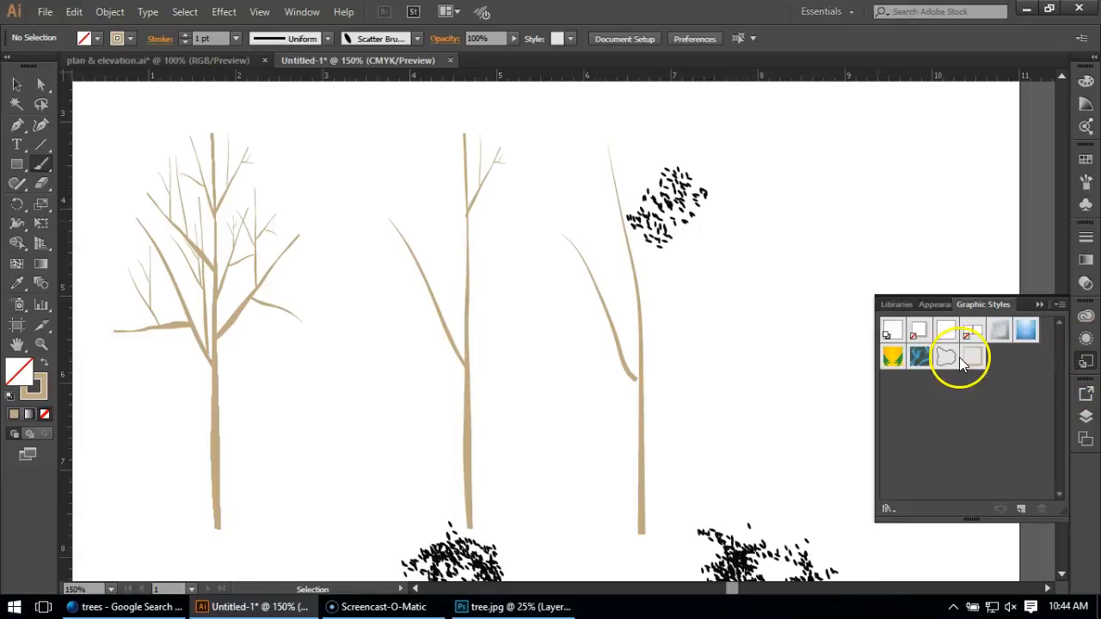
click(969, 359)
click(13, 86)
click(664, 192)
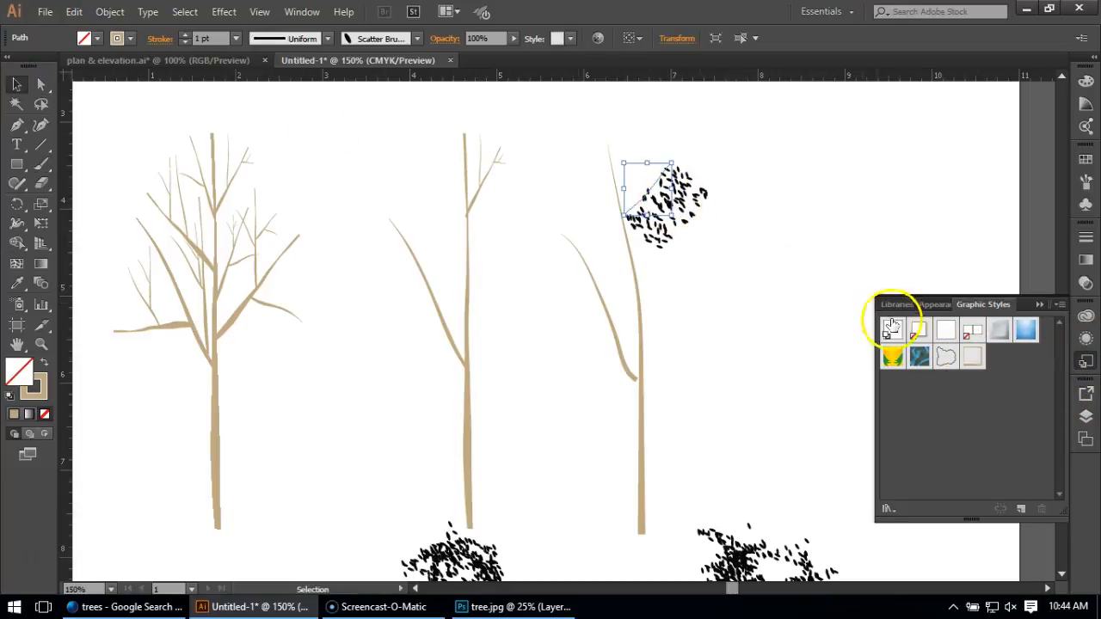
click(972, 361)
Set the upper right branch's stroke weight to 2 pt and deselect it.
click(1084, 237)
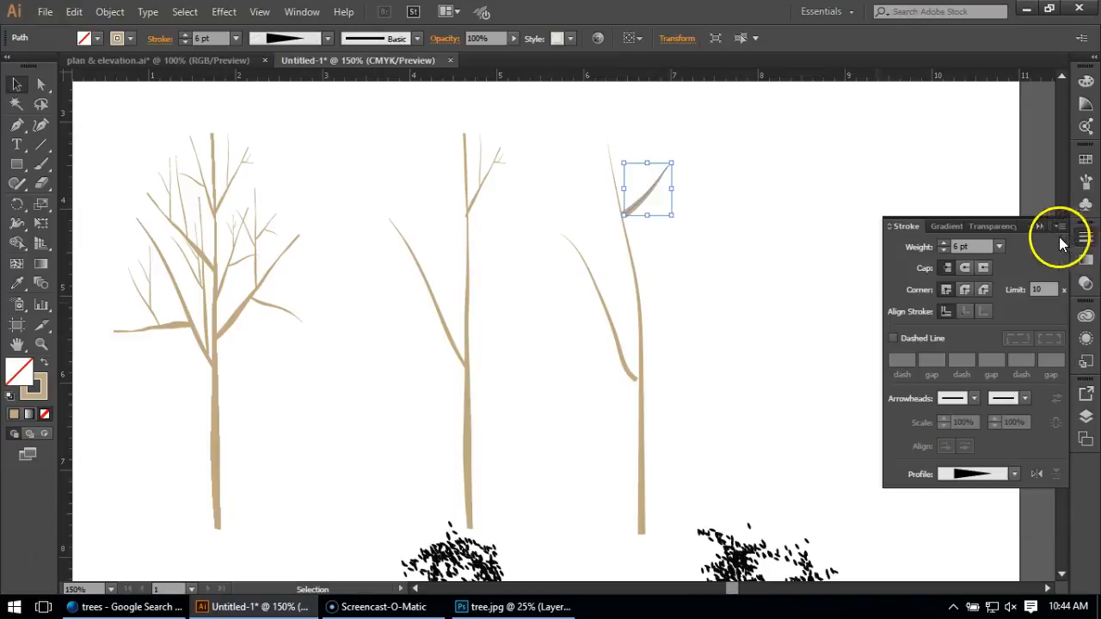
click(997, 248)
click(1019, 296)
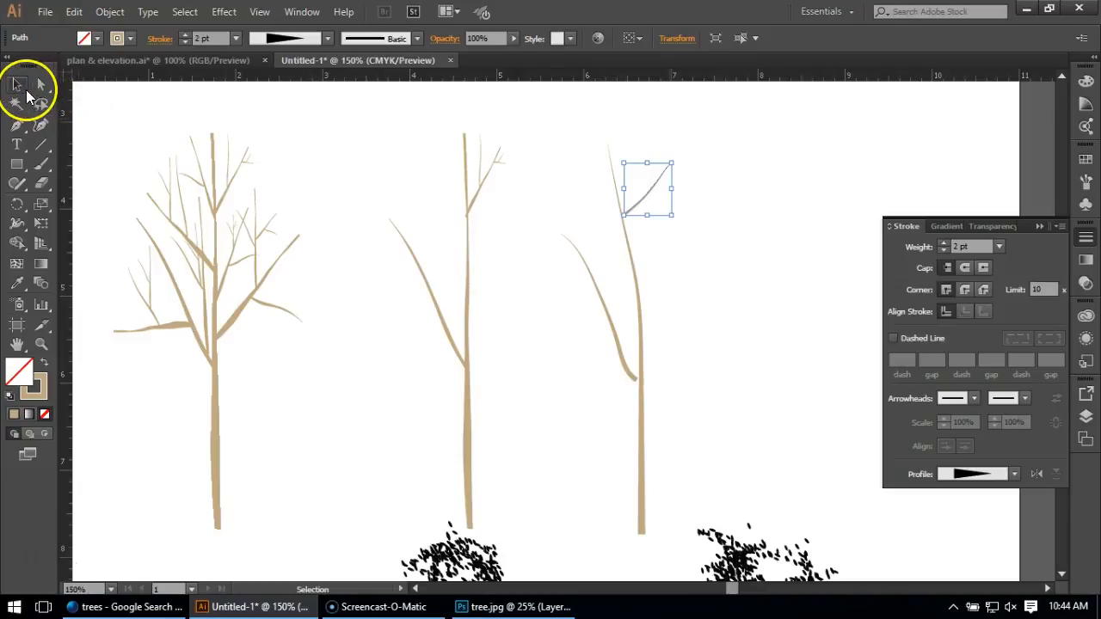
click(342, 131)
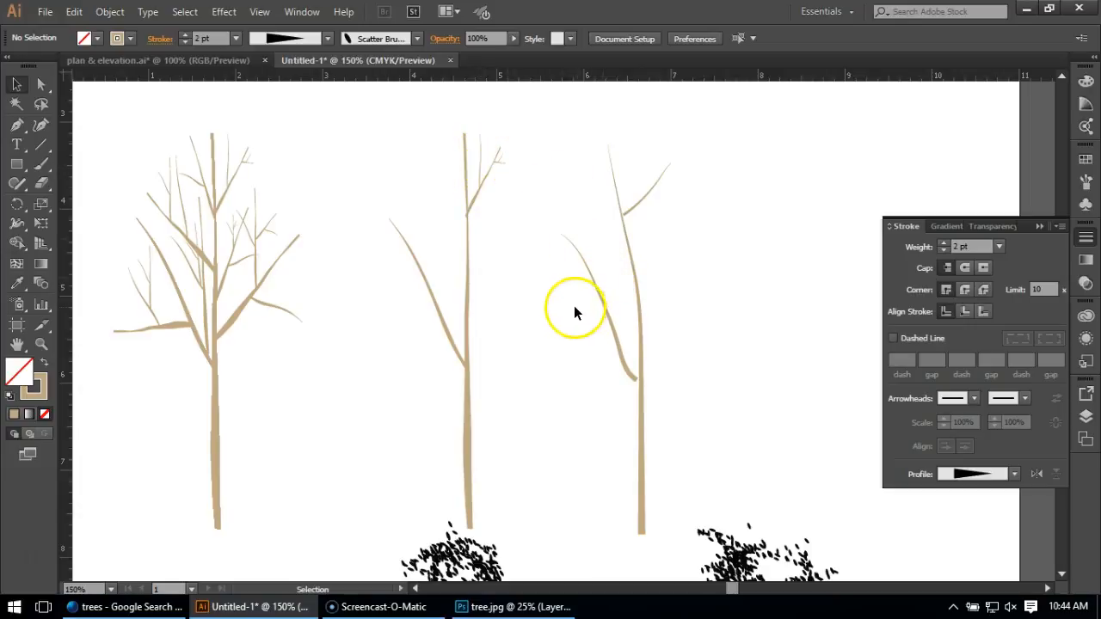
Widen the pointed top end of the new trunk's stroke with the Width tool so it tapers less, and deselect it.
click(627, 236)
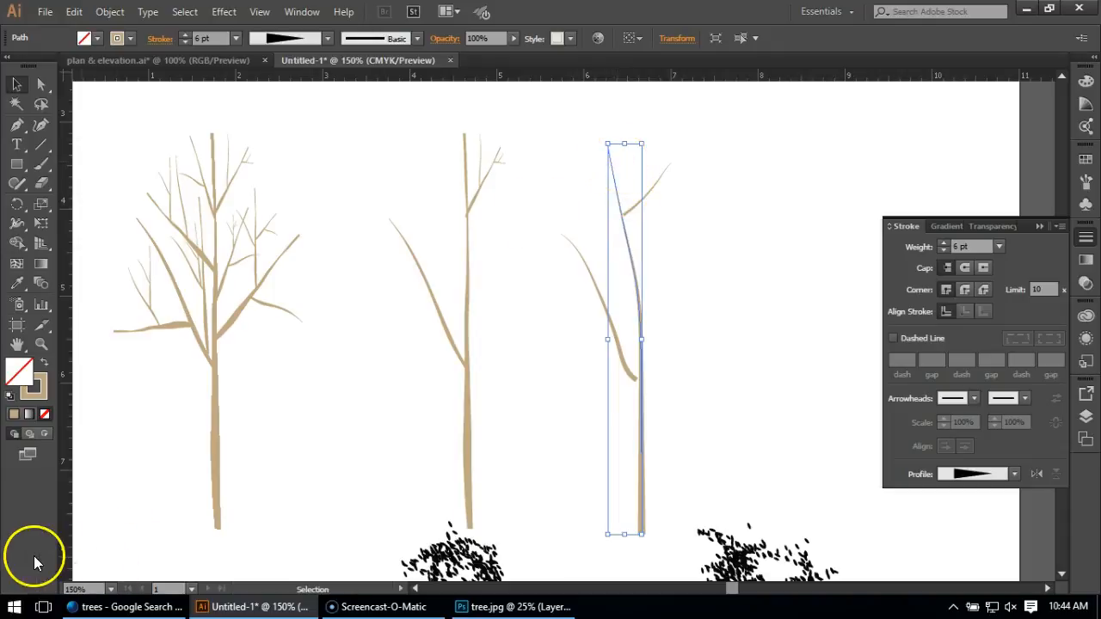
click(34, 556)
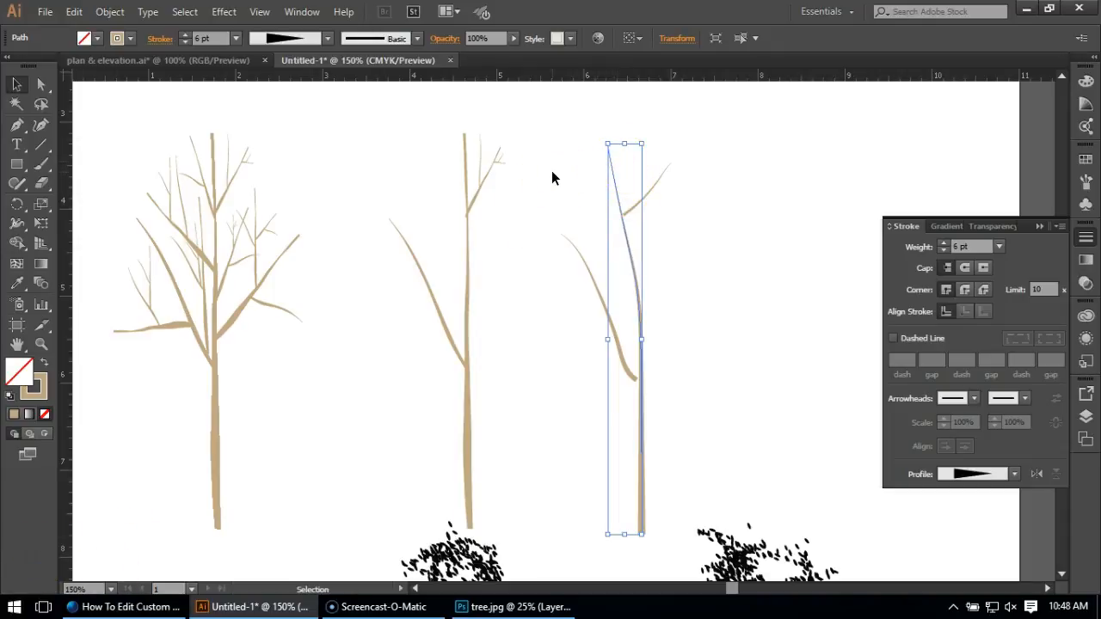
click(15, 225)
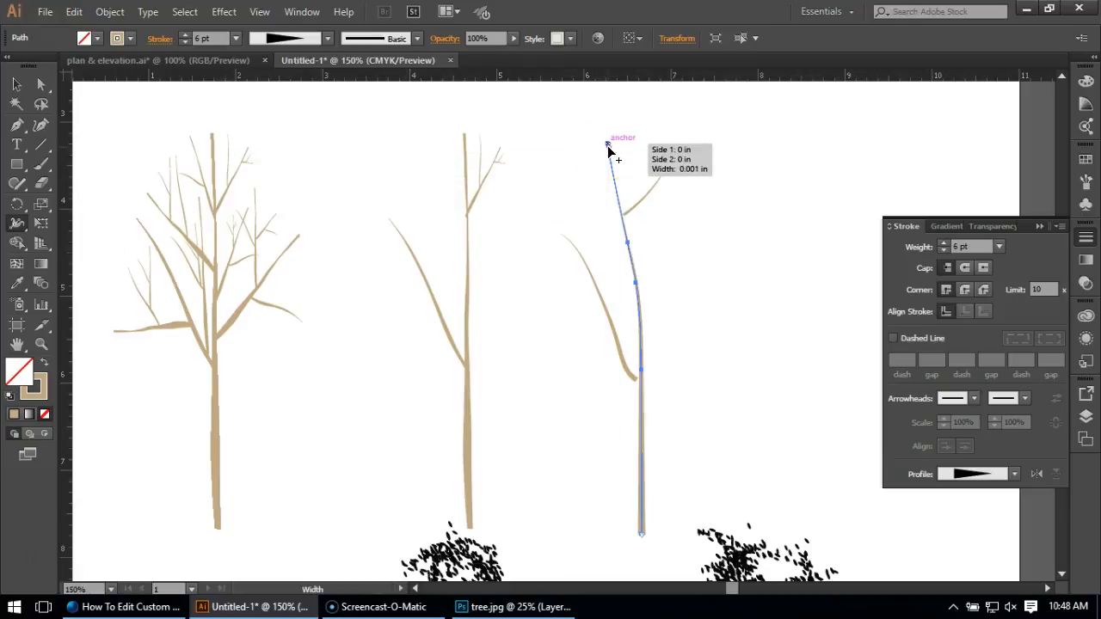
mouse_move(604, 151)
mouse_down()
mouse_move(572, 155)
mouse_move(608, 151)
mouse_up()
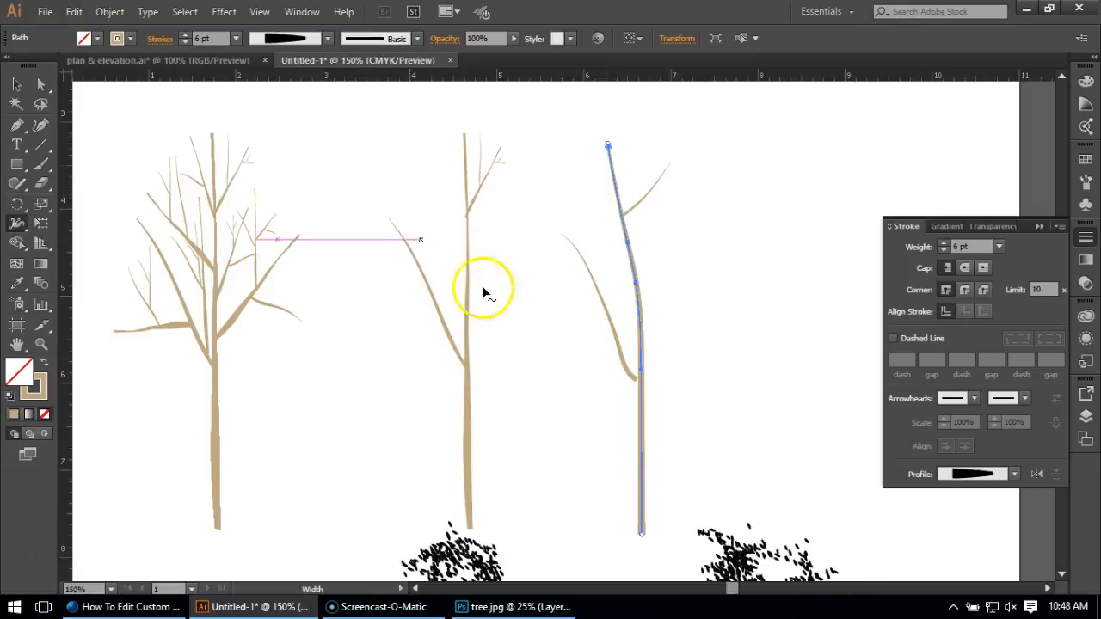
click(16, 84)
click(316, 129)
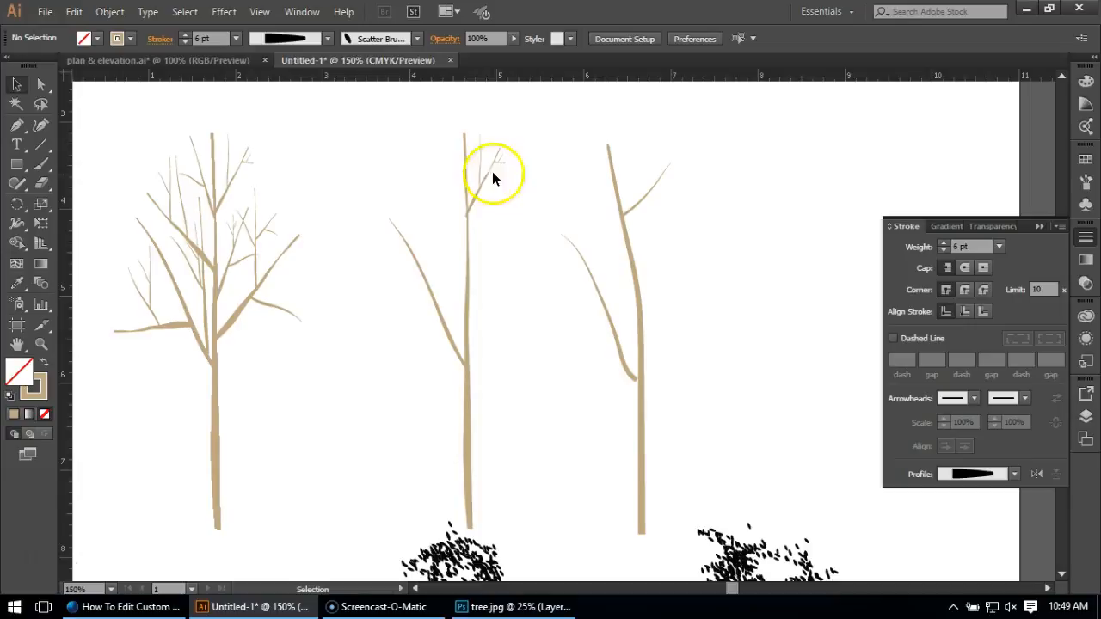
click(468, 243)
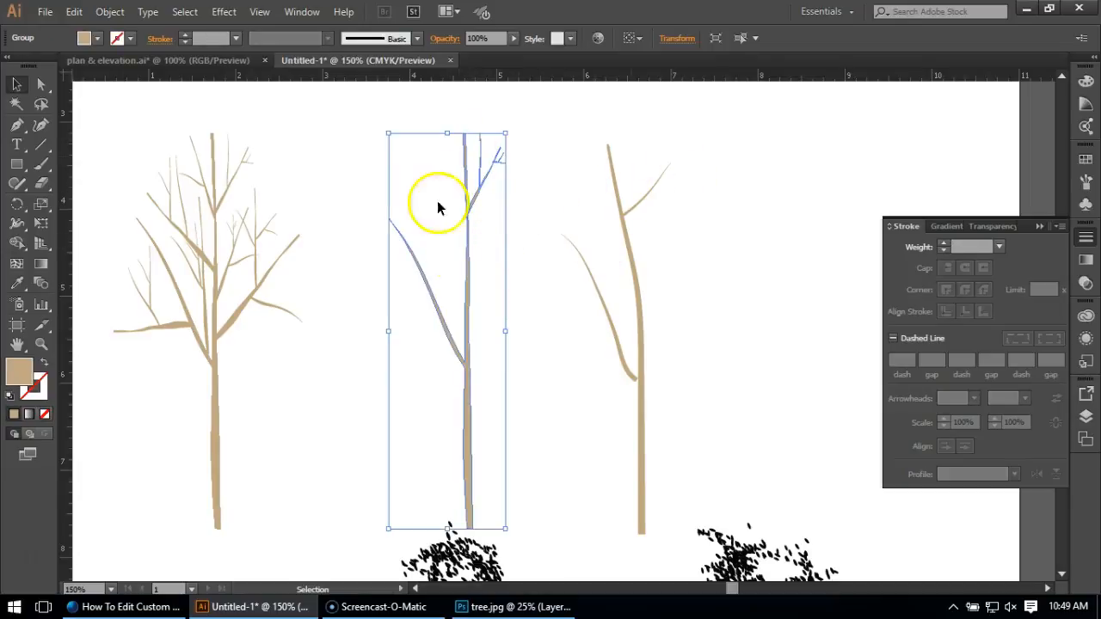
click(680, 209)
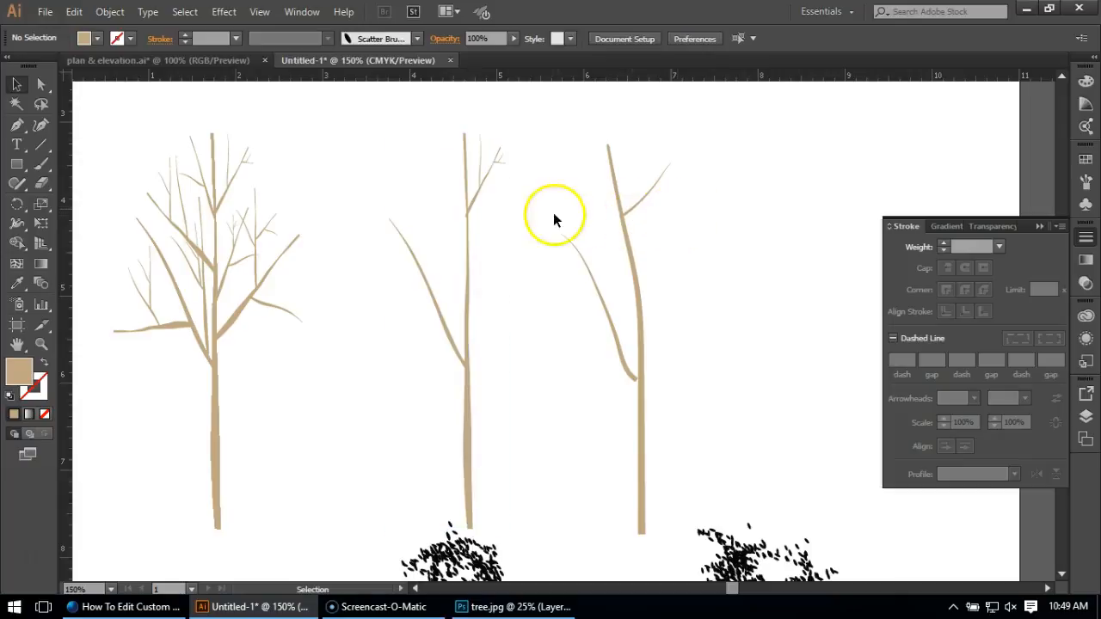
scroll(669, 195, up, 1)
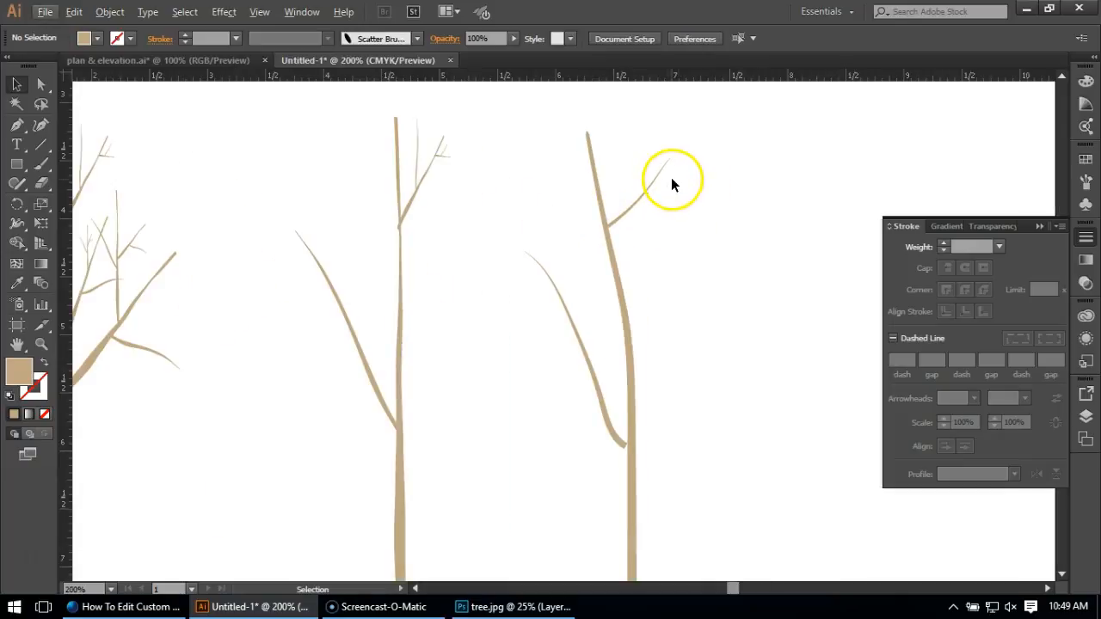
scroll(634, 255, down, 1)
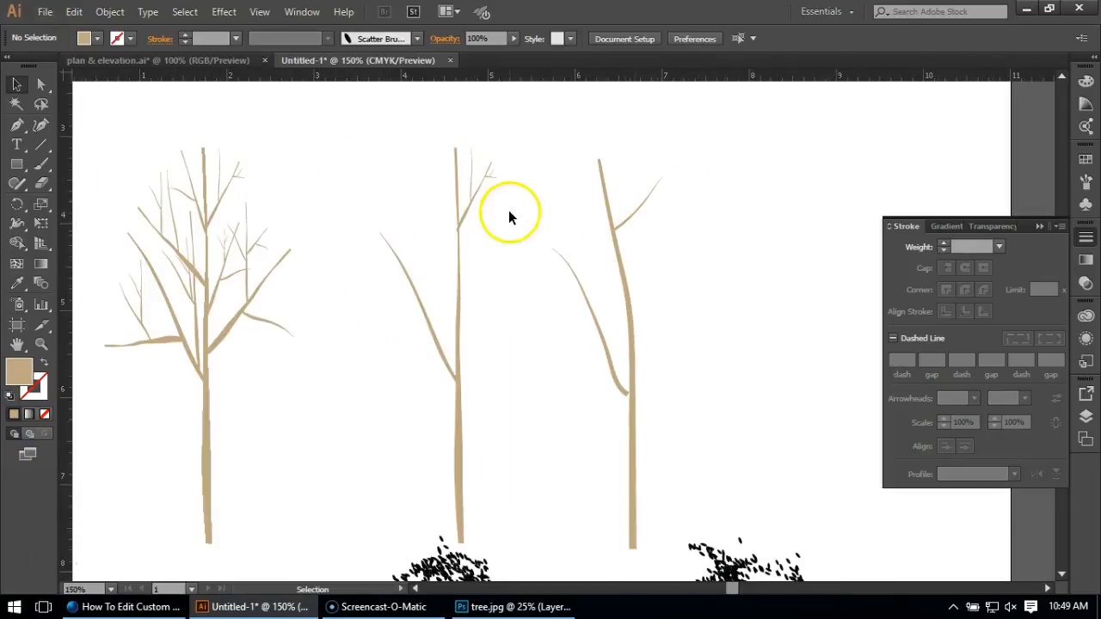
click(465, 219)
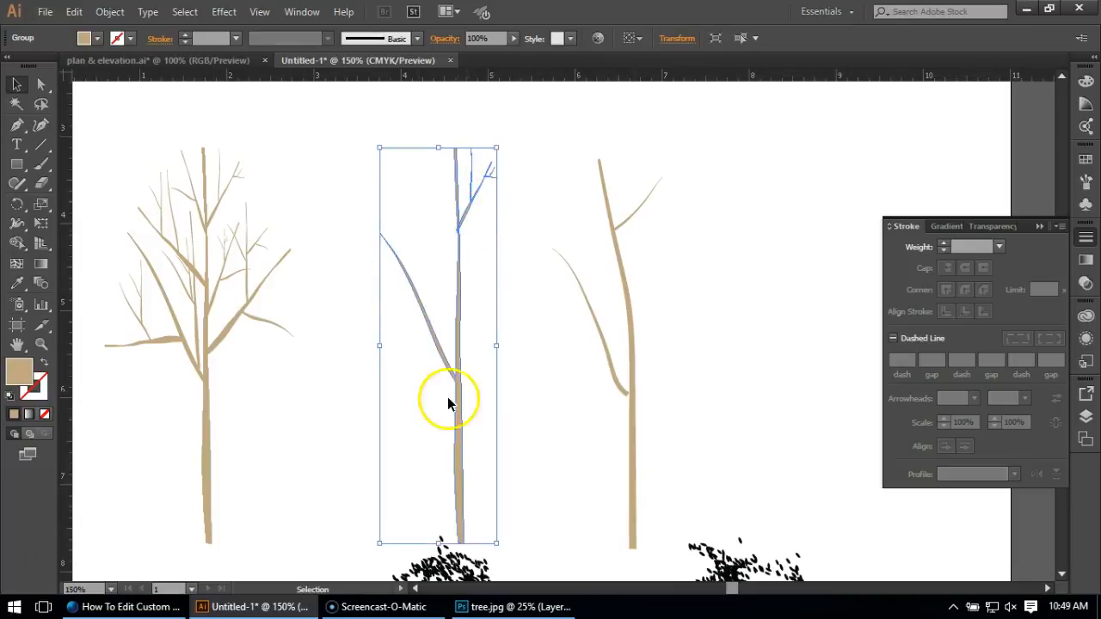
click(630, 295)
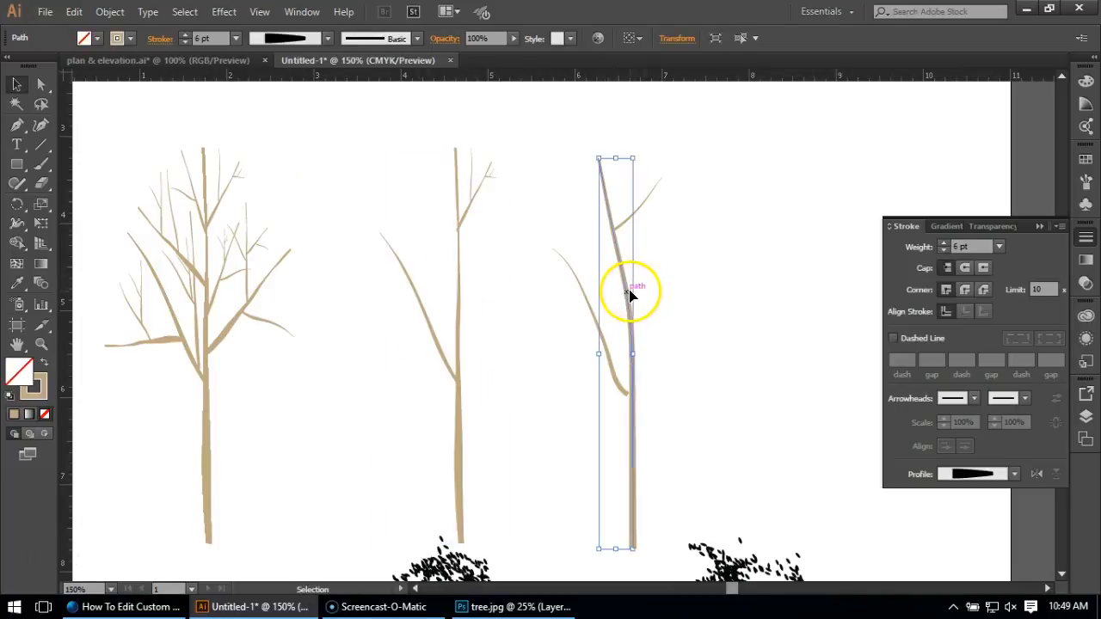
Stretch the left branch slightly to the right so that its base joins the new trunk.
scroll(703, 223, up, 1)
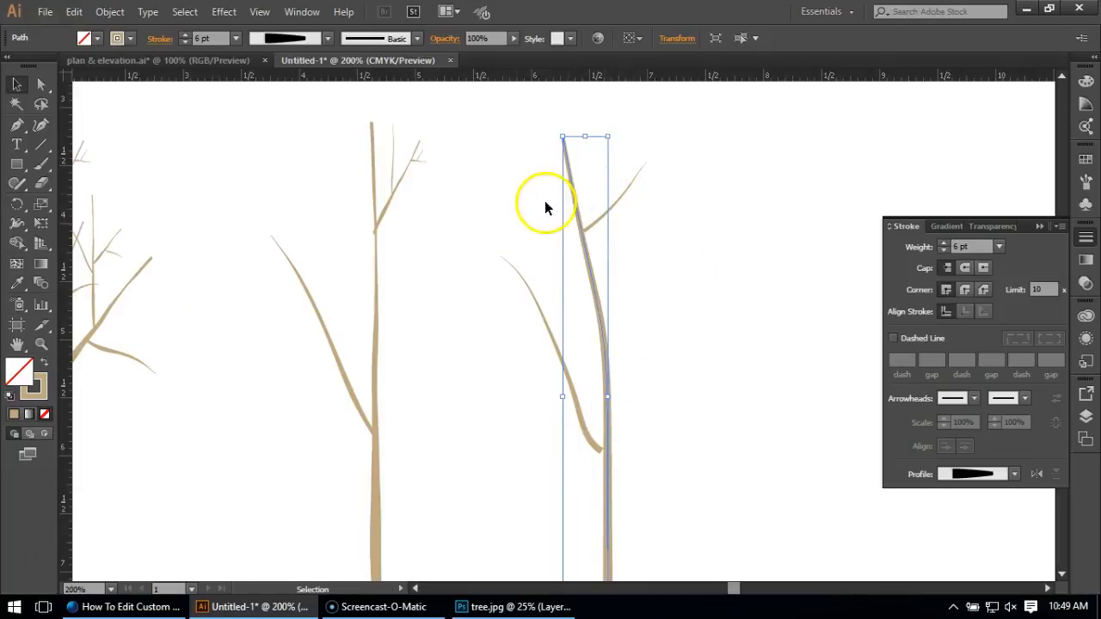
click(548, 339)
click(550, 334)
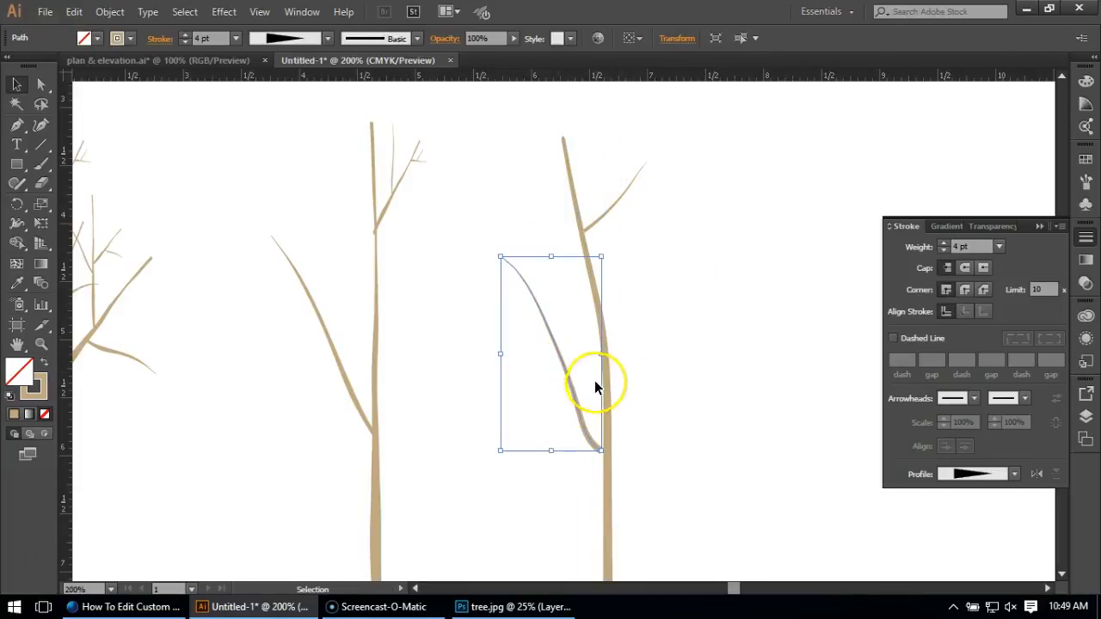
drag(602, 359, 605, 359)
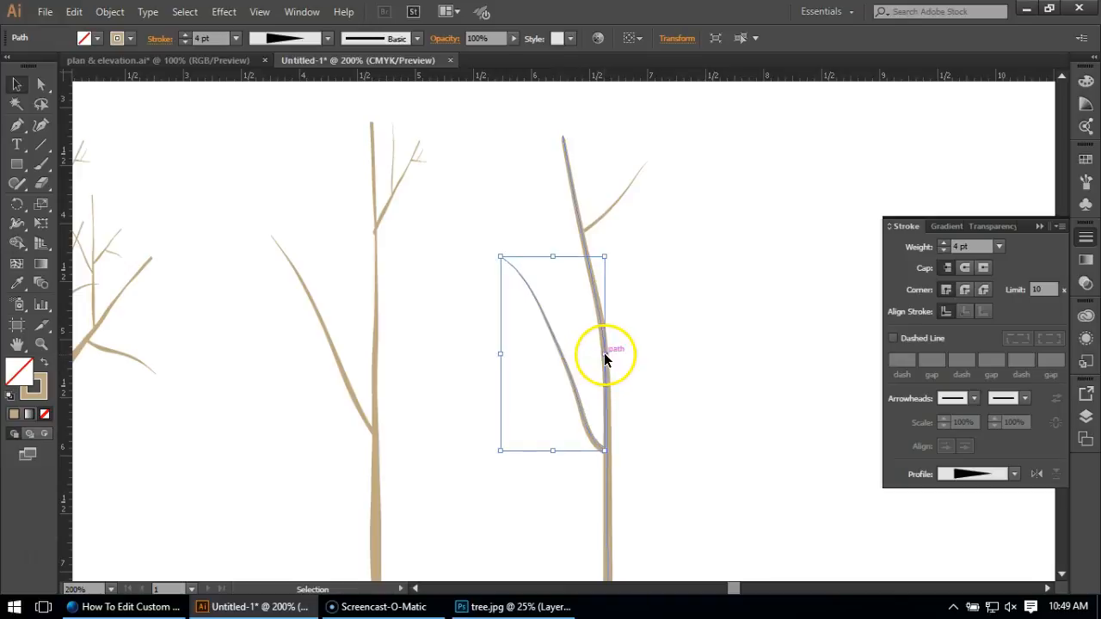
click(662, 400)
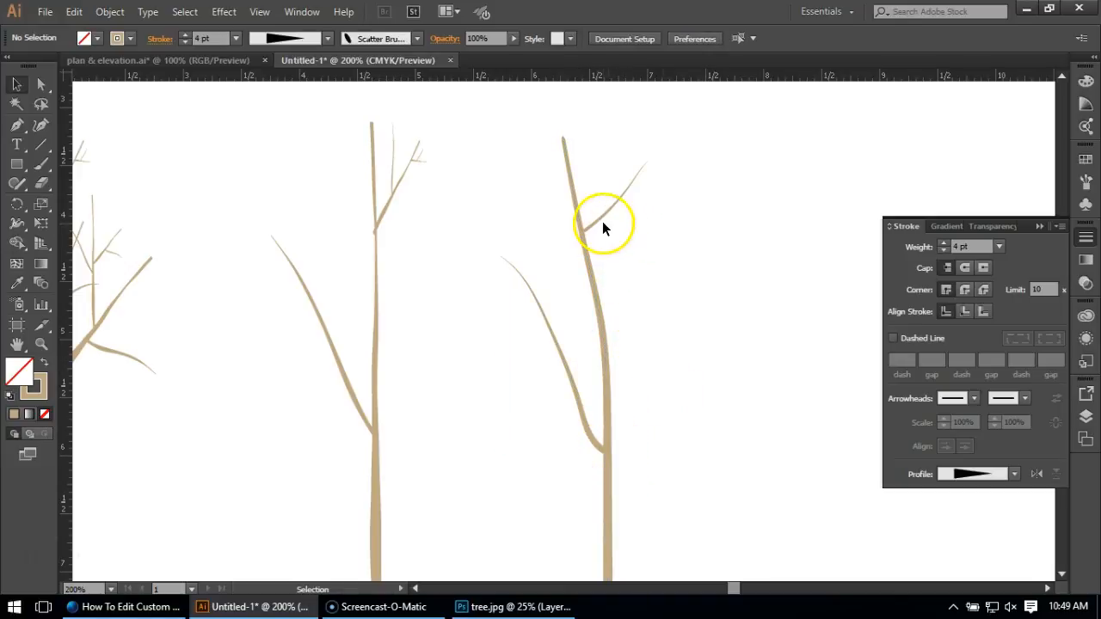
Stretch the base of the upper right branch slightly to the left so that it meets the trunk.
scroll(589, 226, up, 3)
click(570, 237)
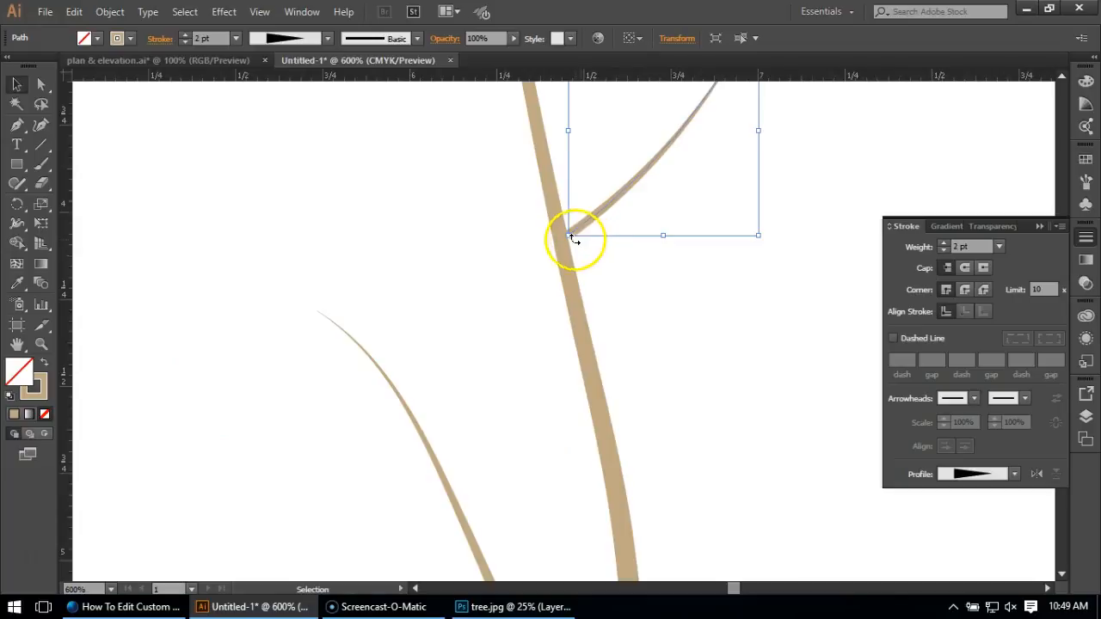
click(682, 392)
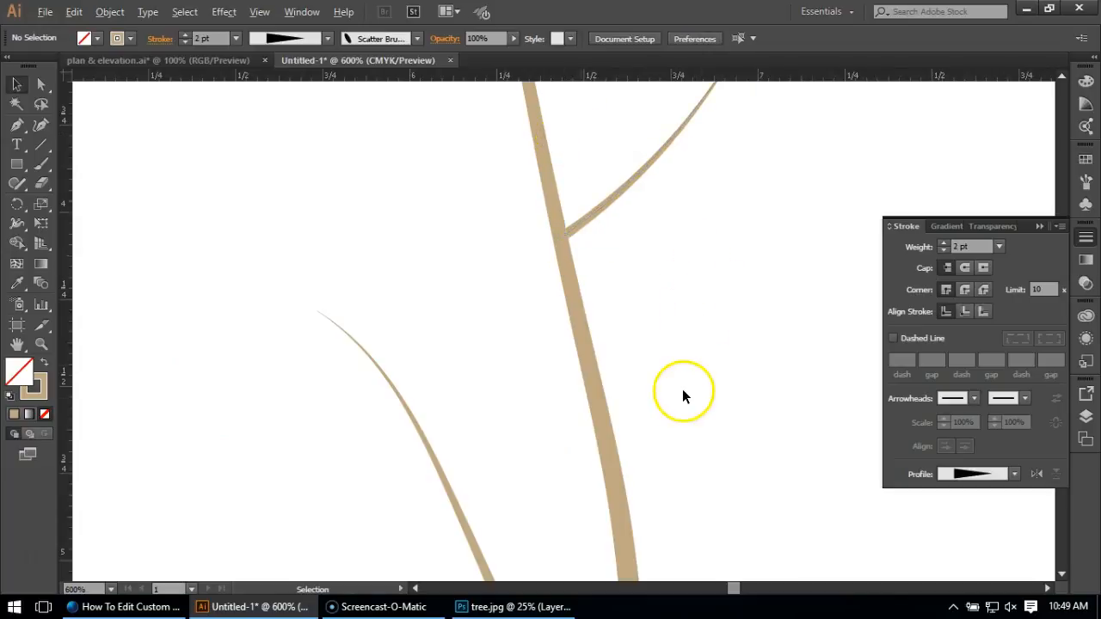
Paint a thin twig rising up and to the left from the middle of the upper right branch and apply the trunk graphic style.
scroll(680, 400, down, 2)
scroll(677, 365, up, 1)
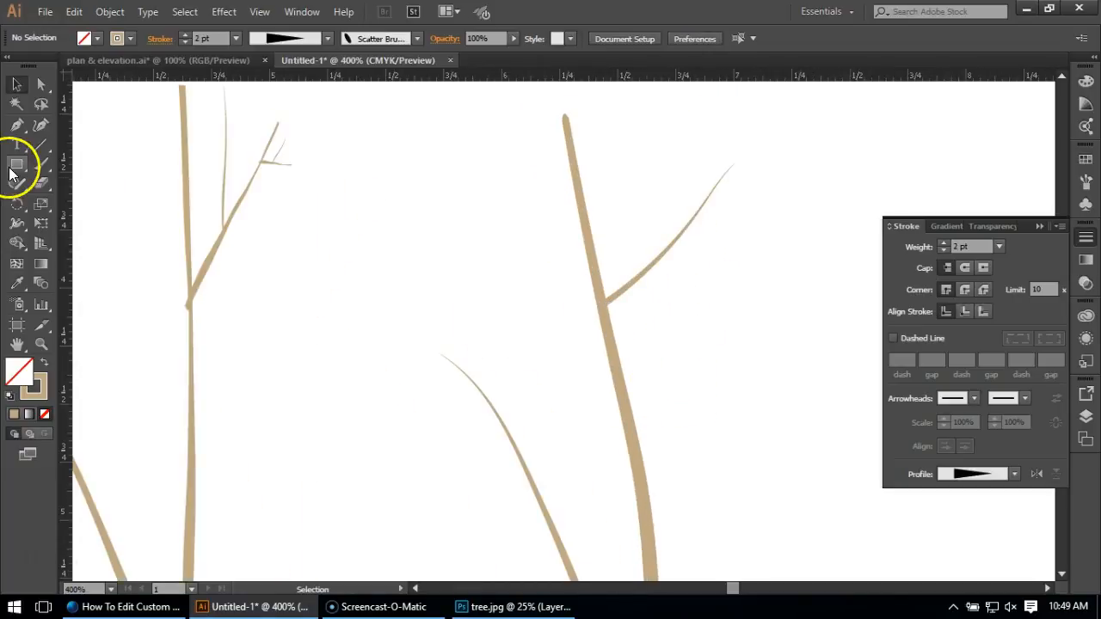
click(40, 163)
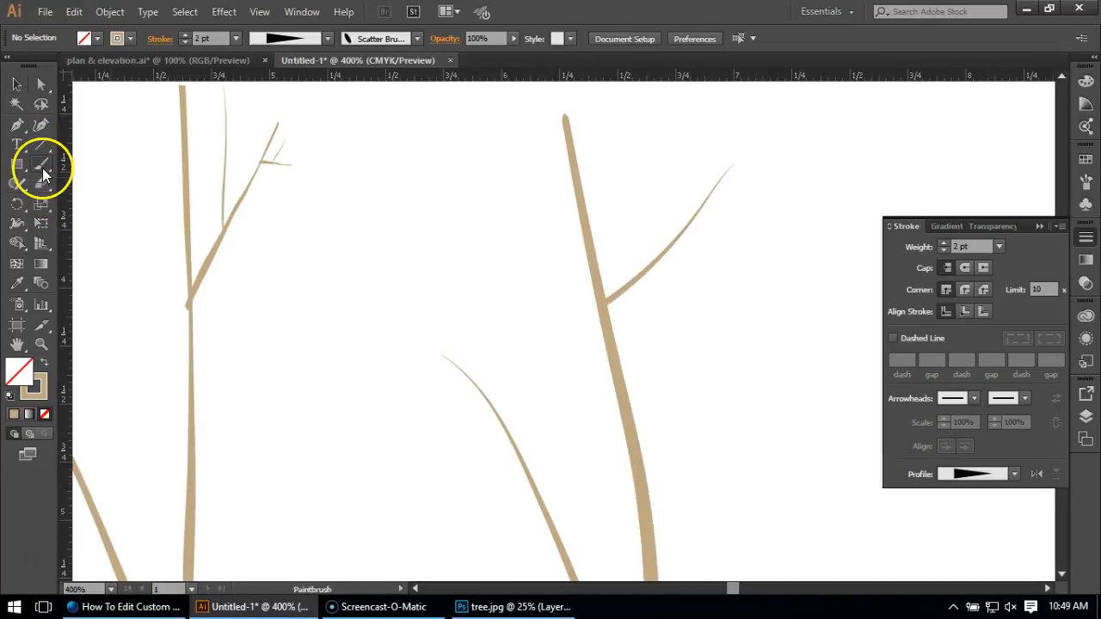
mouse_move(677, 233)
mouse_down()
mouse_move(658, 226)
mouse_move(627, 111)
mouse_move(707, 233)
mouse_up()
click(1085, 181)
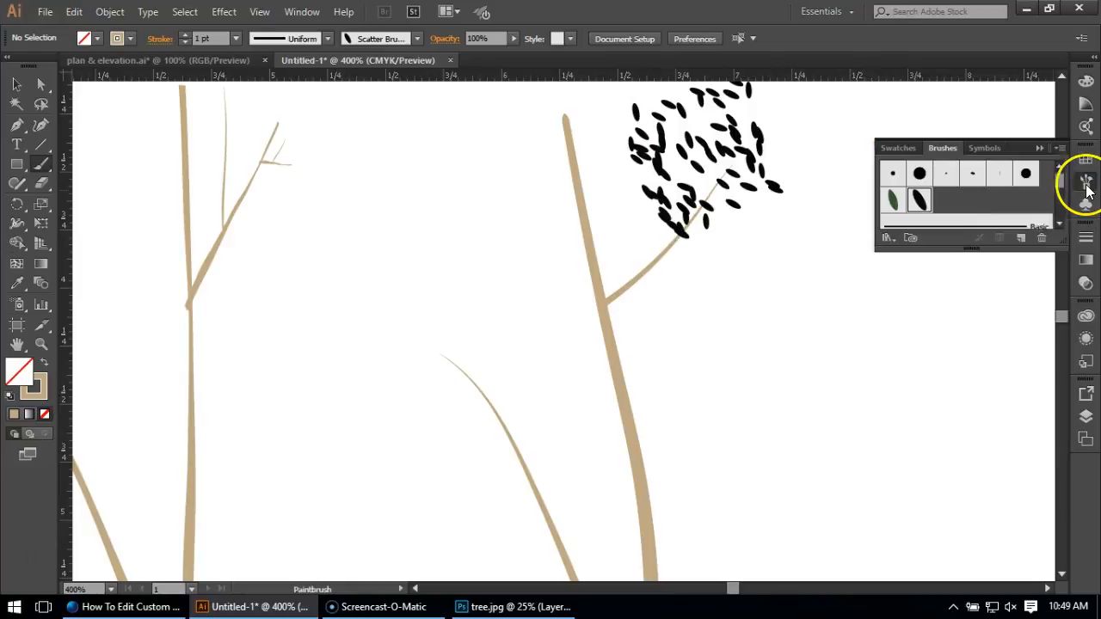
click(1085, 360)
click(971, 365)
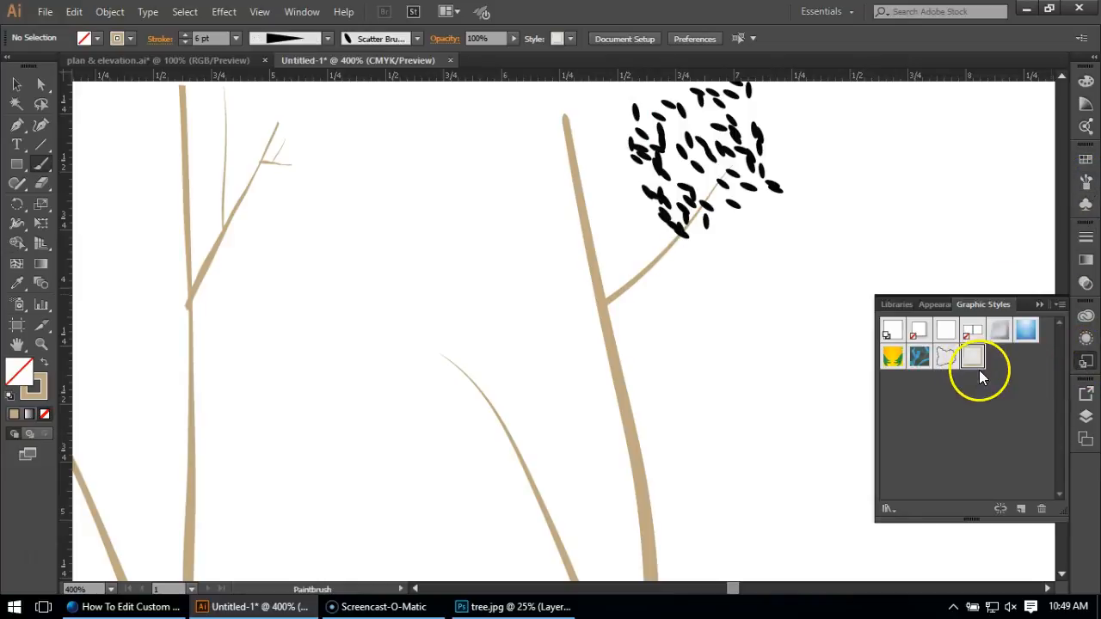
click(16, 84)
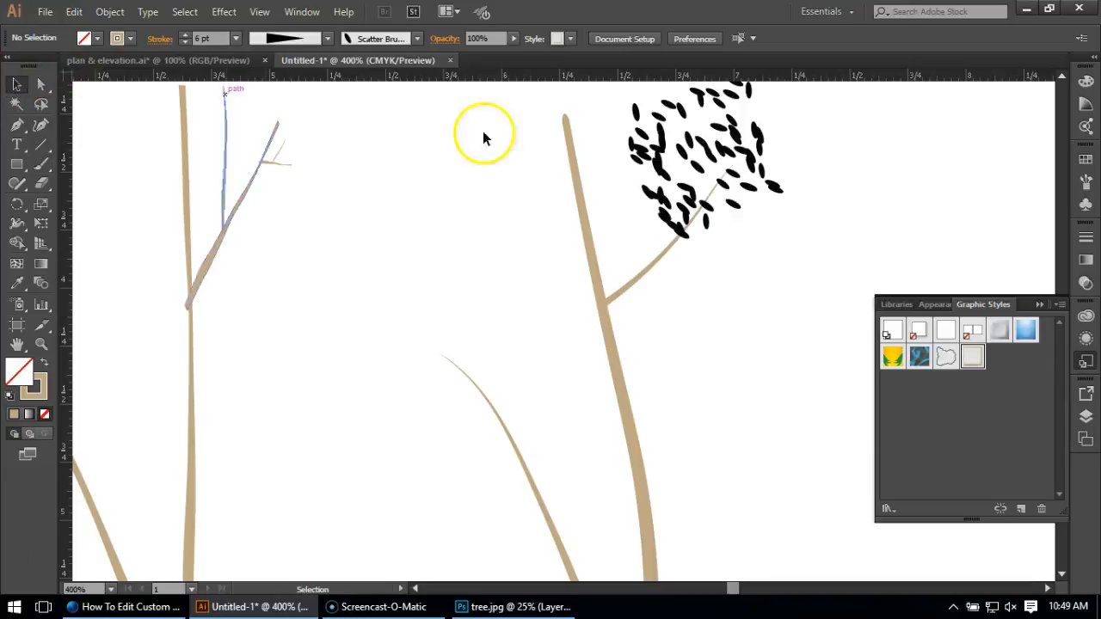
click(651, 167)
click(972, 357)
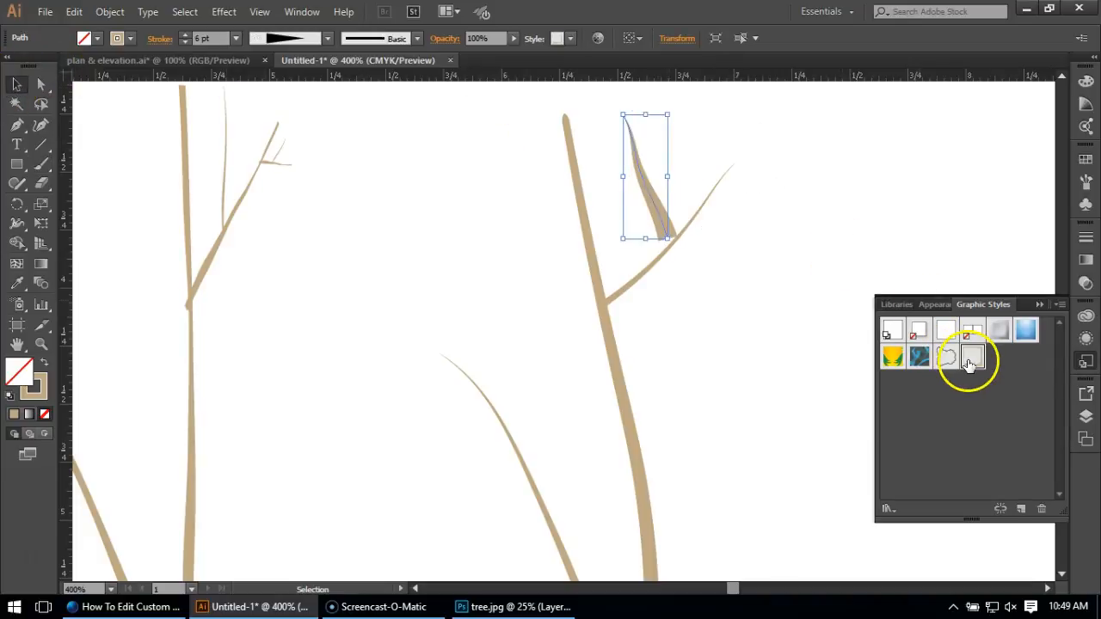
Set the twig's stroke weight to 1 pt and move it slightly down and right so its base sits on the branch.
click(1085, 240)
click(998, 246)
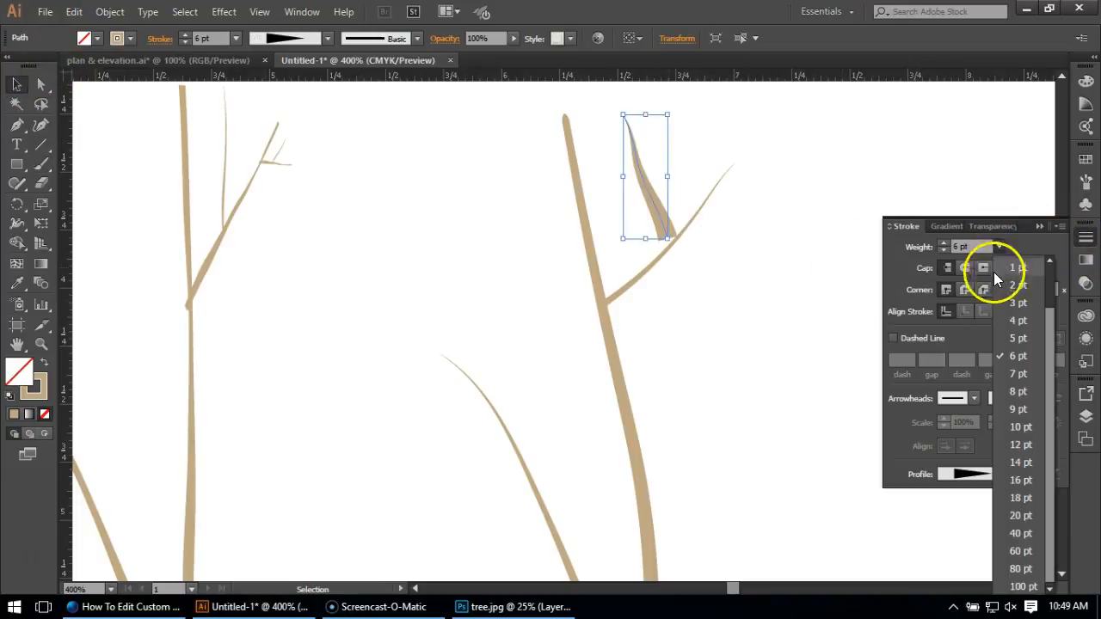
click(1011, 290)
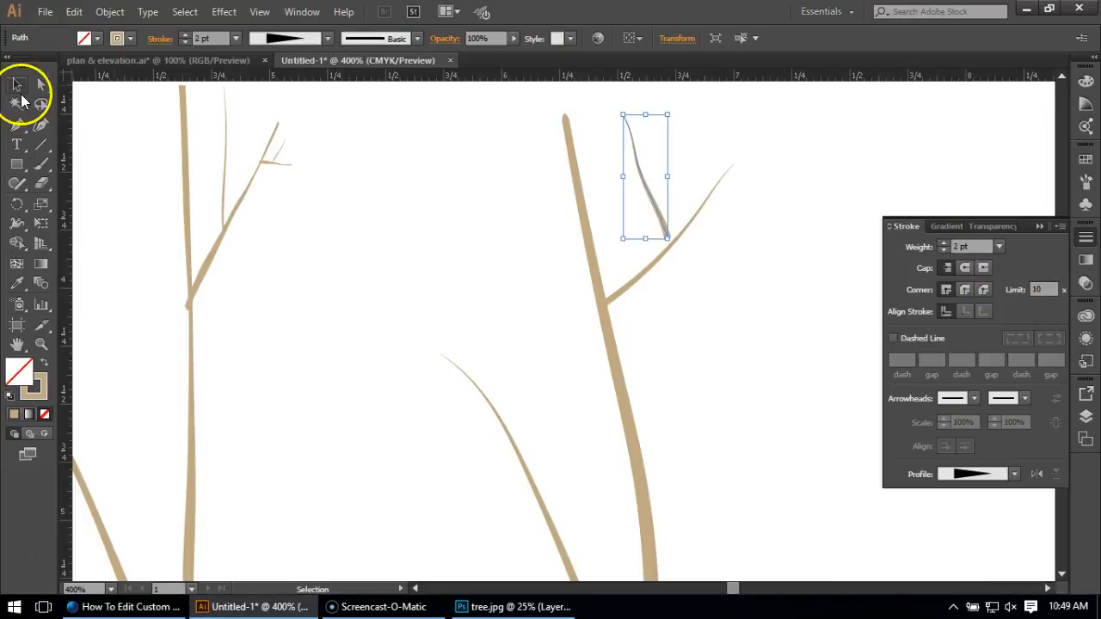
click(998, 247)
click(996, 260)
click(16, 84)
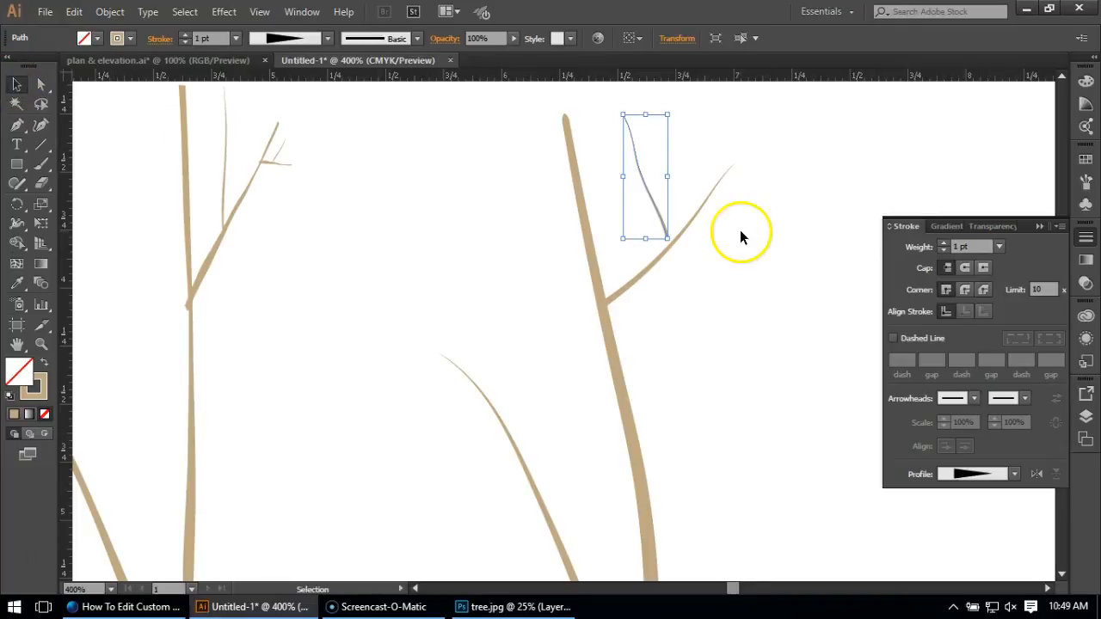
drag(660, 217, 664, 227)
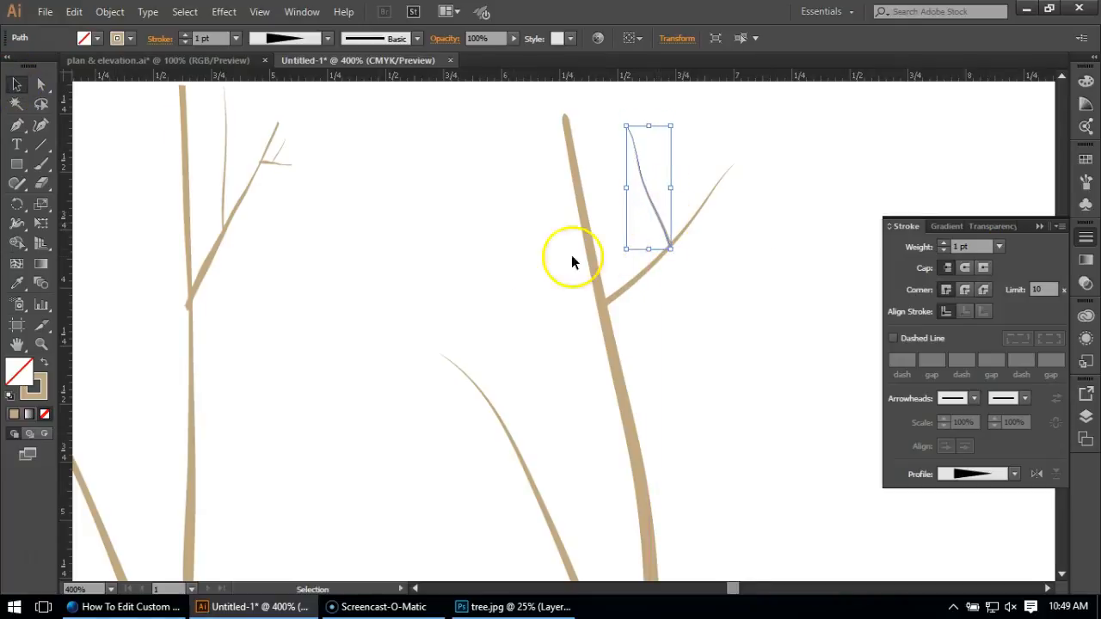
Select the trunk, branches and twig of the third tree and expand their appearance into filled shapes.
click(454, 261)
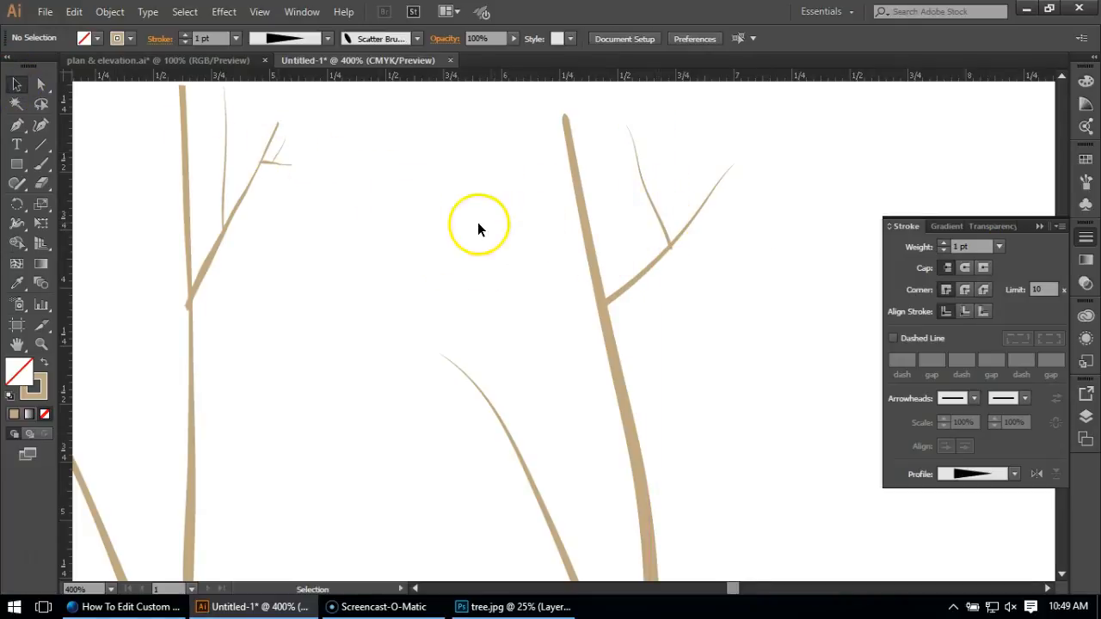
scroll(462, 195, down, 3)
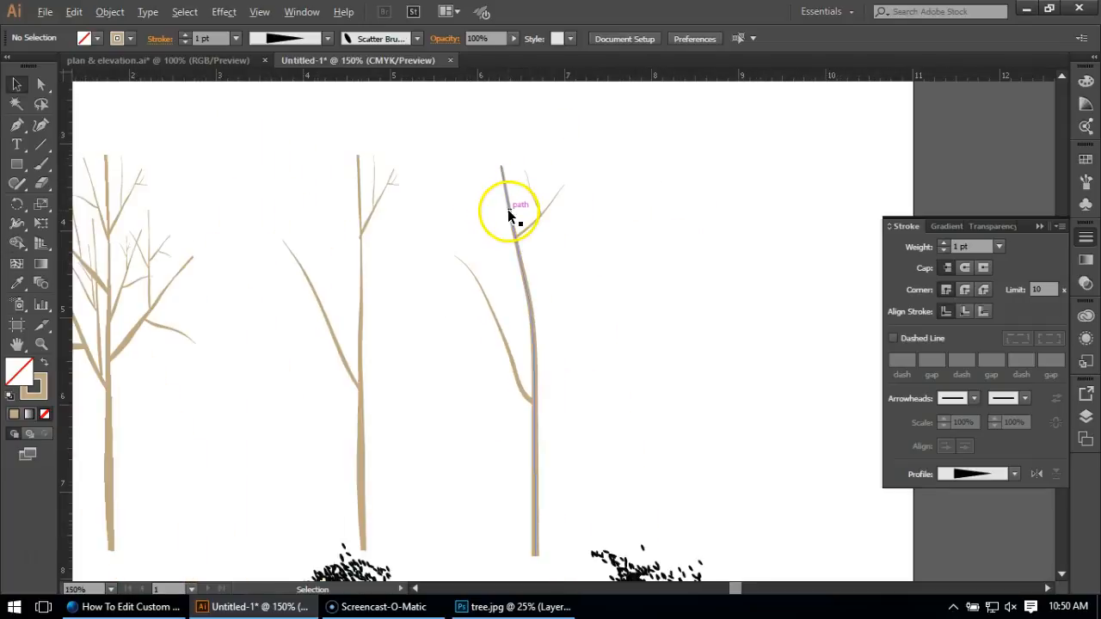
scroll(511, 207, down, 1)
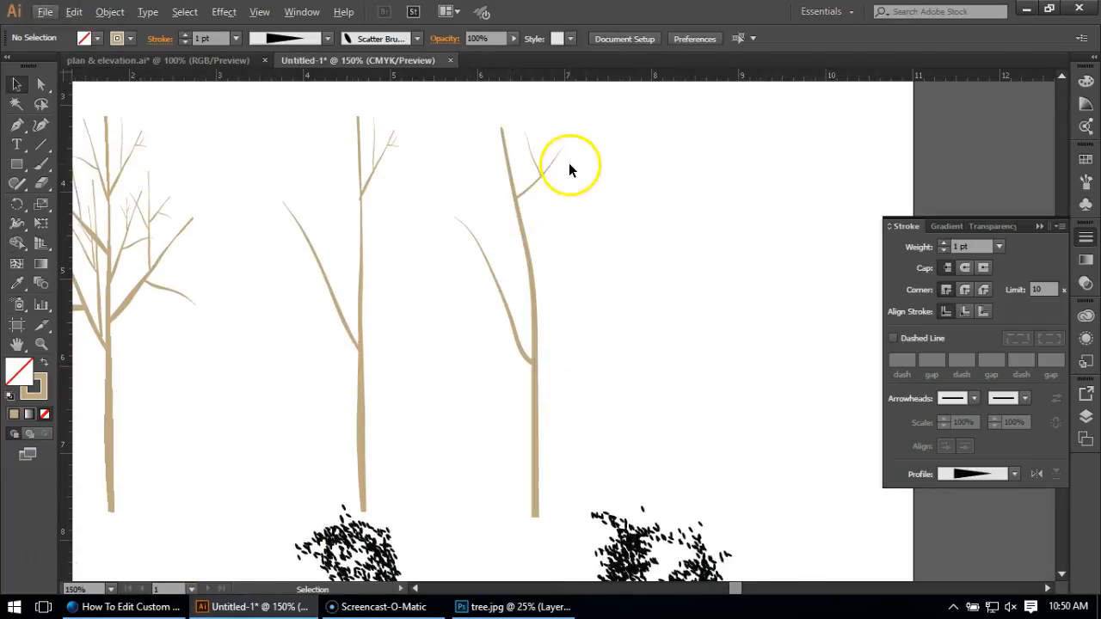
drag(601, 109, 504, 435)
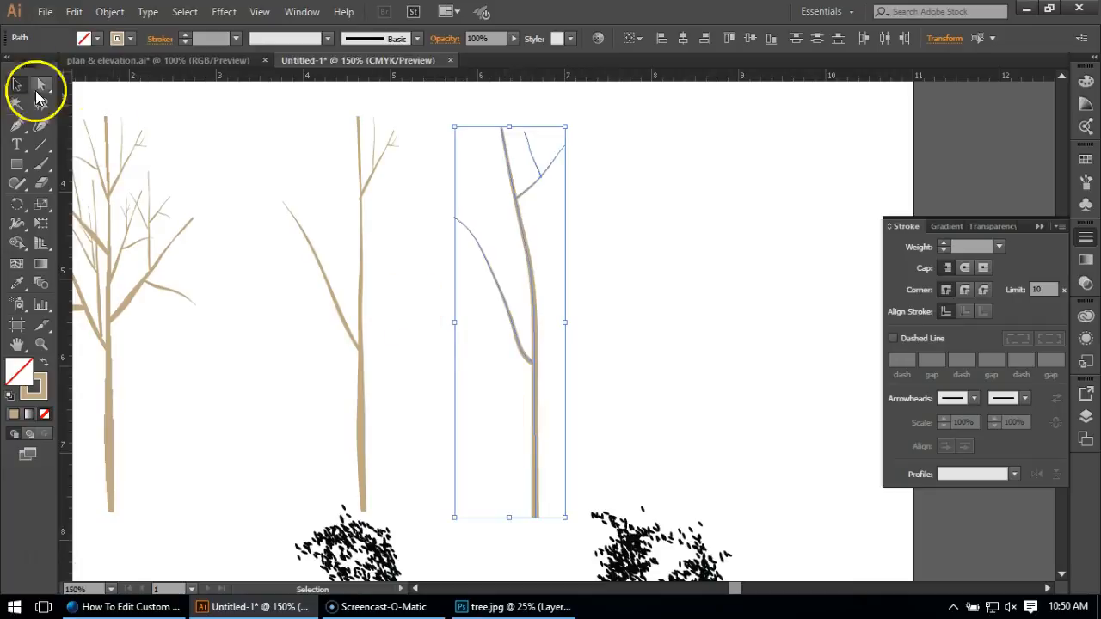
click(116, 13)
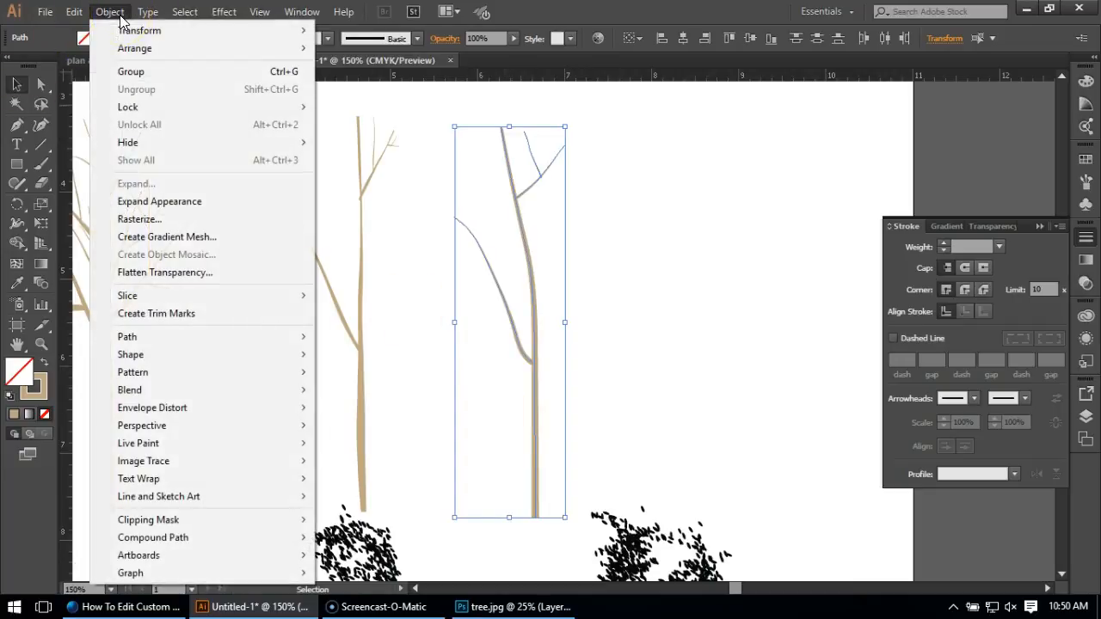
click(172, 202)
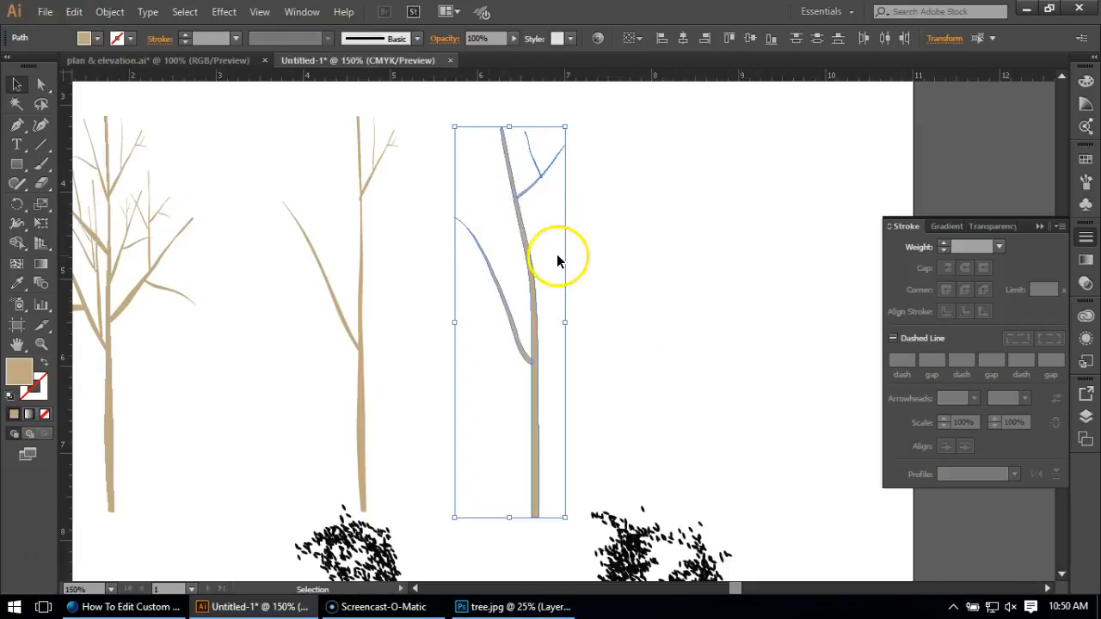
Unite the expanded trunk and branch shapes with Pathfinder and move the Pathfinder options clear of the tree.
click(296, 23)
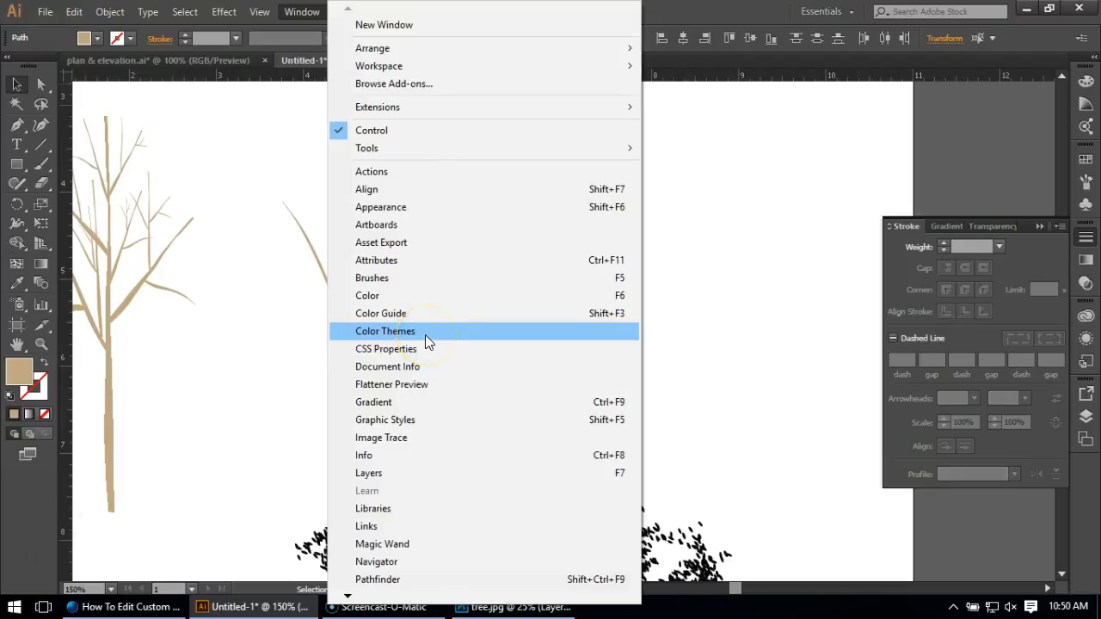
click(397, 580)
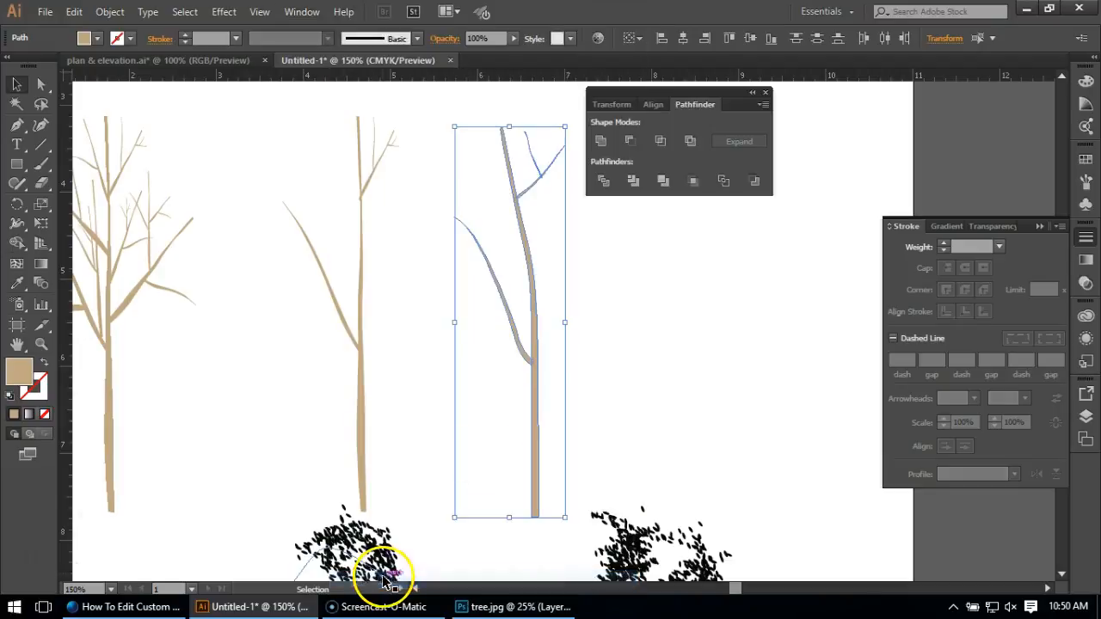
click(601, 141)
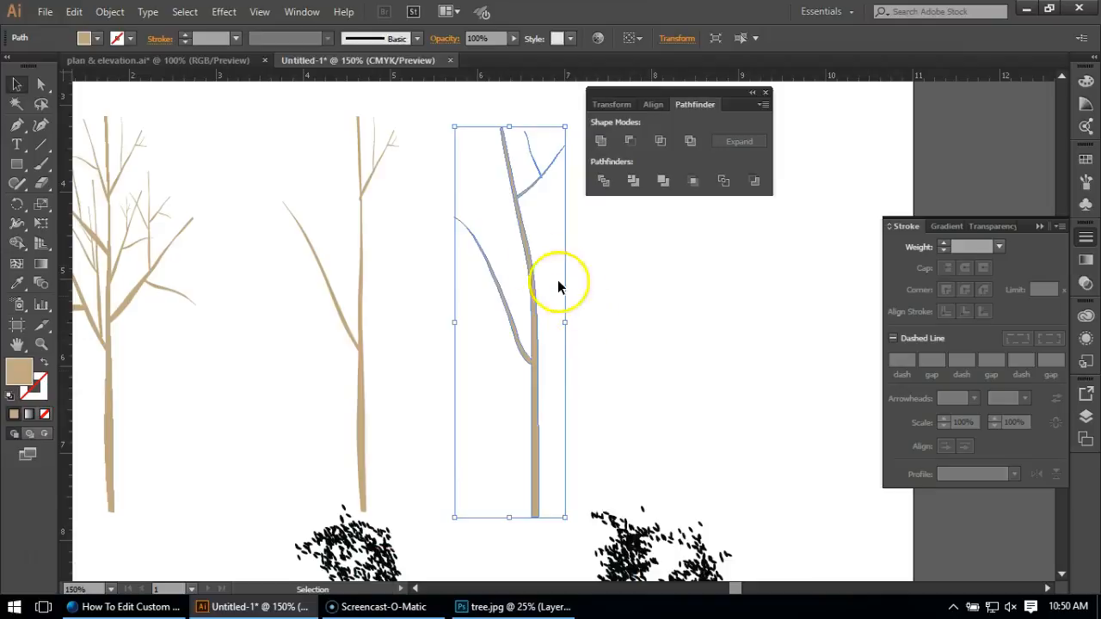
click(675, 299)
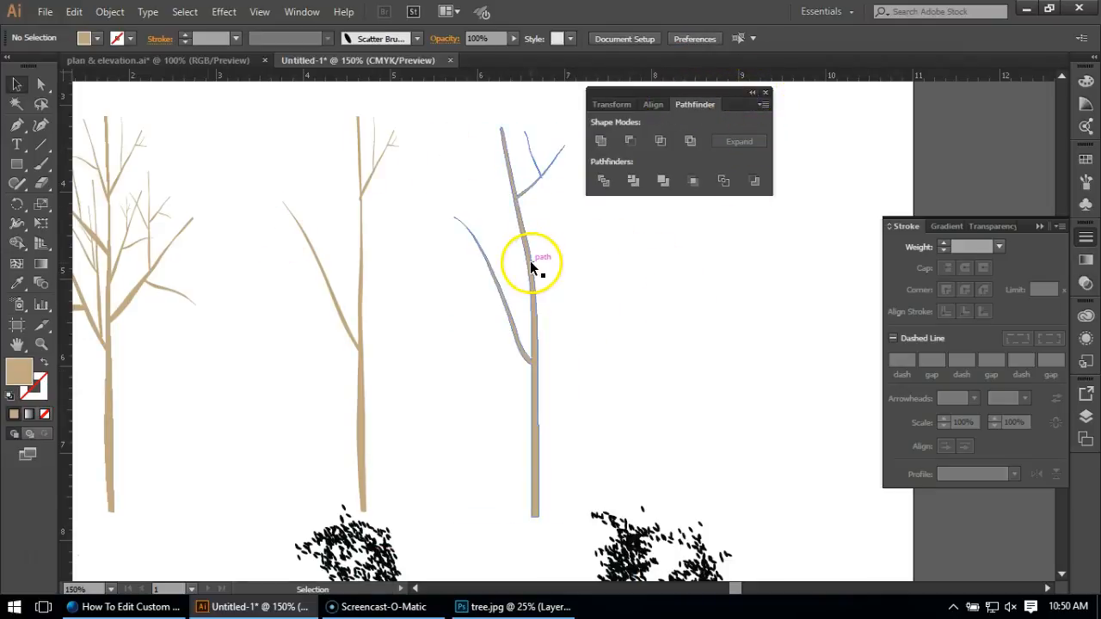
drag(654, 93, 861, 93)
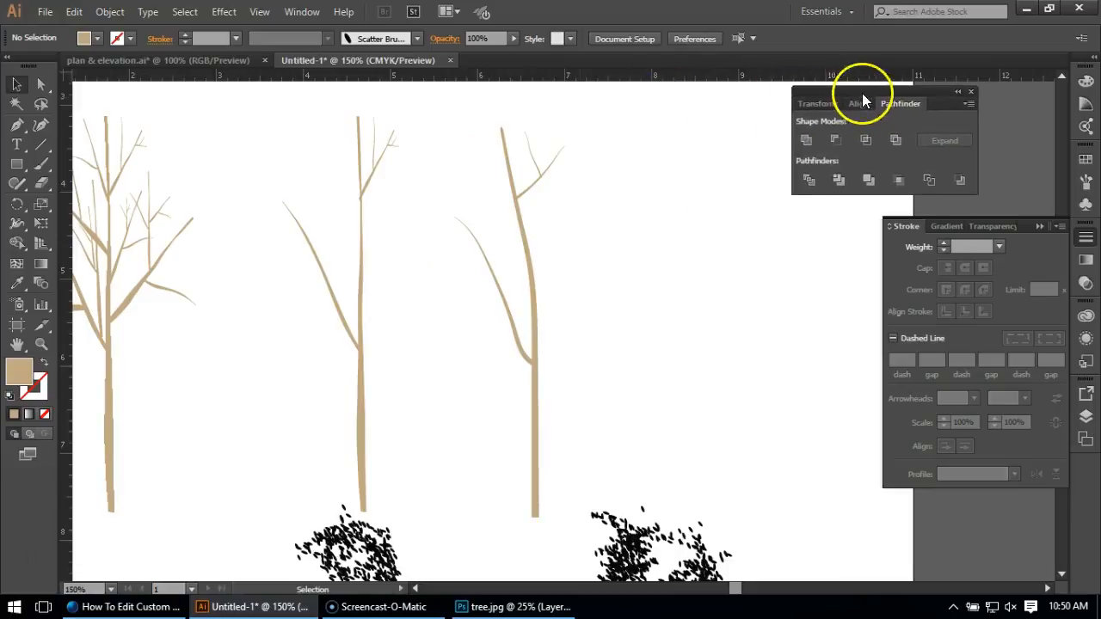
Add an enlarged, rotated copy of a twigged branch on the right side of the third tree, its base meeting the trunk.
scroll(656, 341, down, 1)
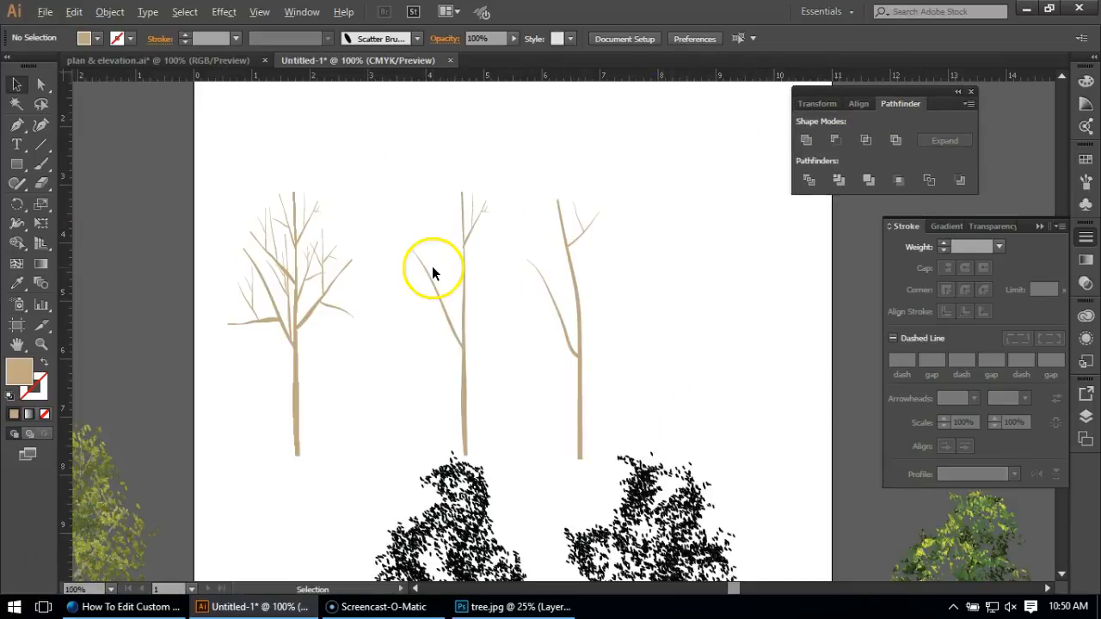
scroll(378, 268, up, 1)
click(673, 313)
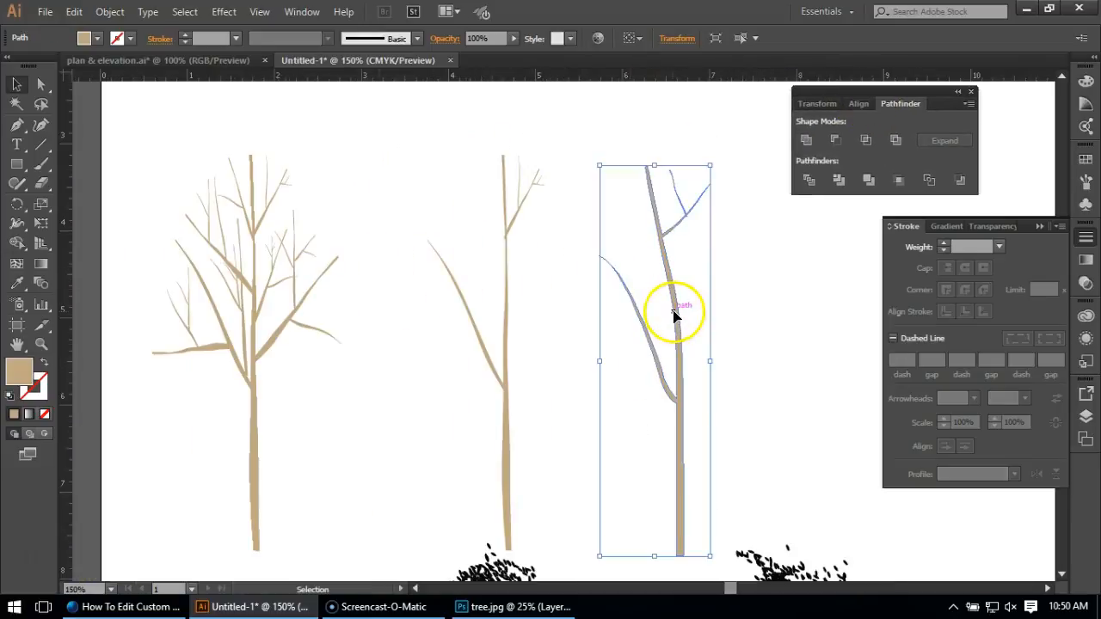
drag(677, 338, 714, 298)
drag(747, 152, 735, 326)
drag(868, 244, 589, 449)
drag(586, 449, 714, 420)
click(800, 454)
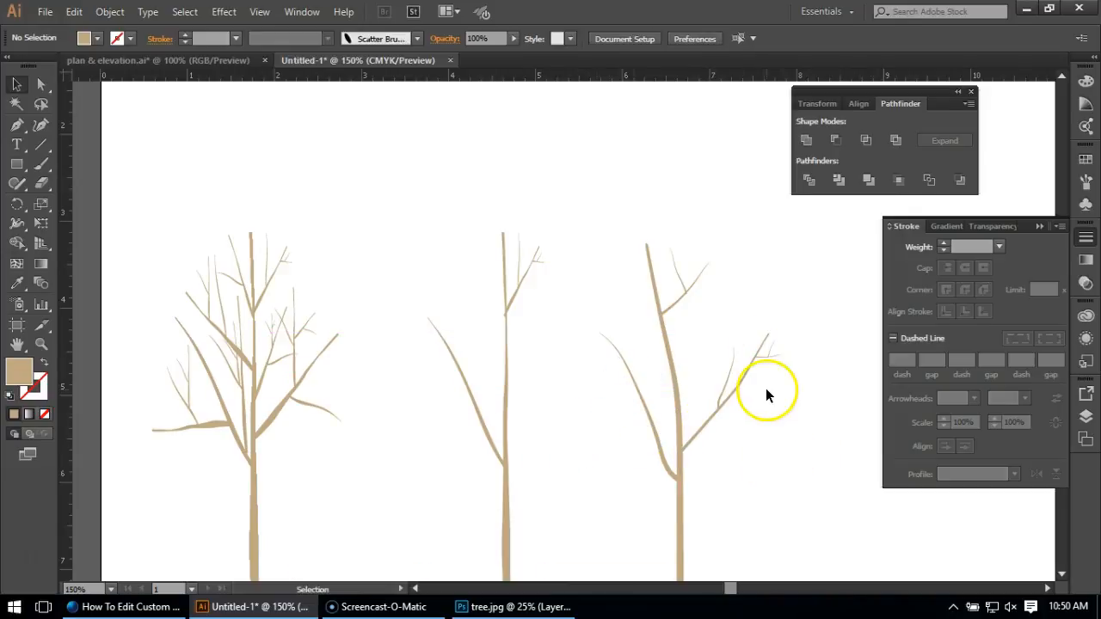
Add a smaller, steeper copy of the twigged branch just above the lower right branch, with its base on the trunk.
drag(706, 420, 701, 323)
drag(779, 252, 723, 278)
drag(687, 340, 691, 394)
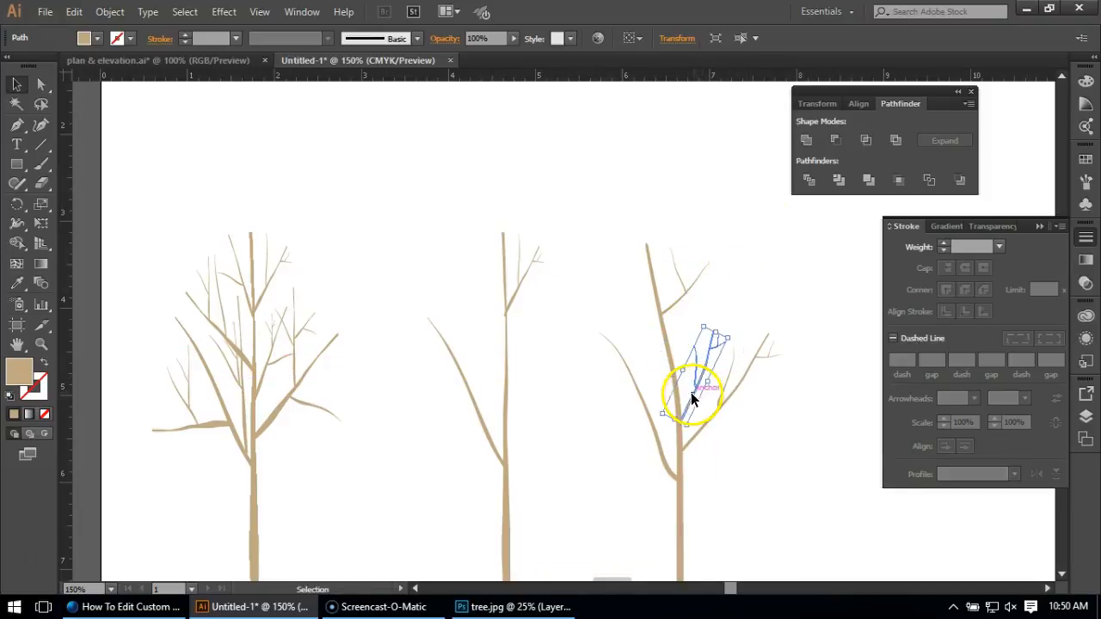
click(814, 467)
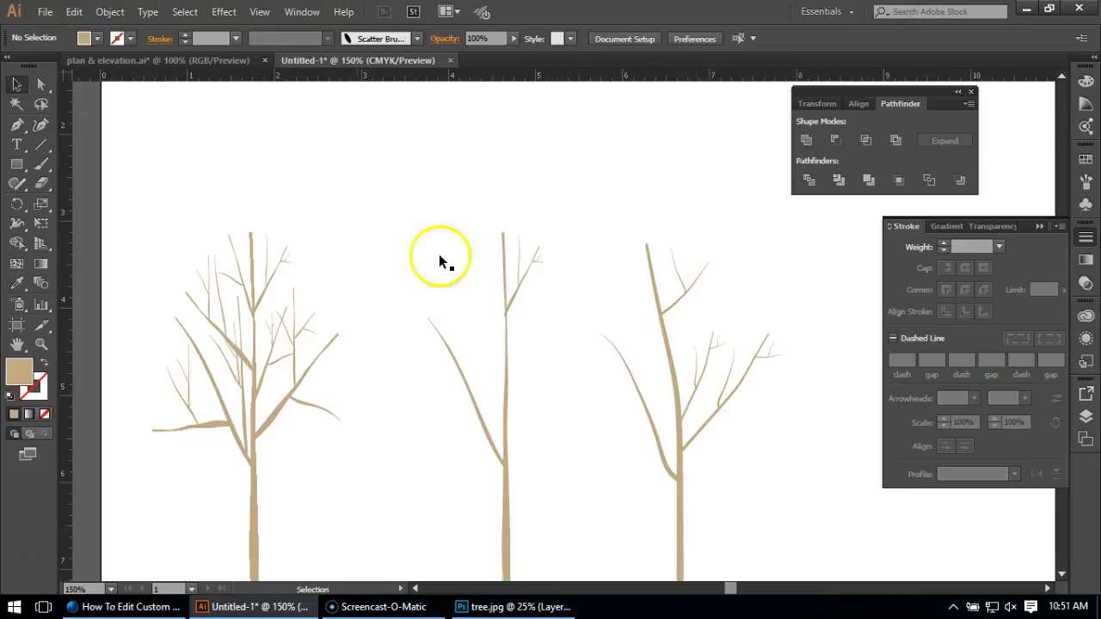
Examine the three bare trees and compare them with the finished leafy tree beside the artboard.
scroll(688, 275, down, 1)
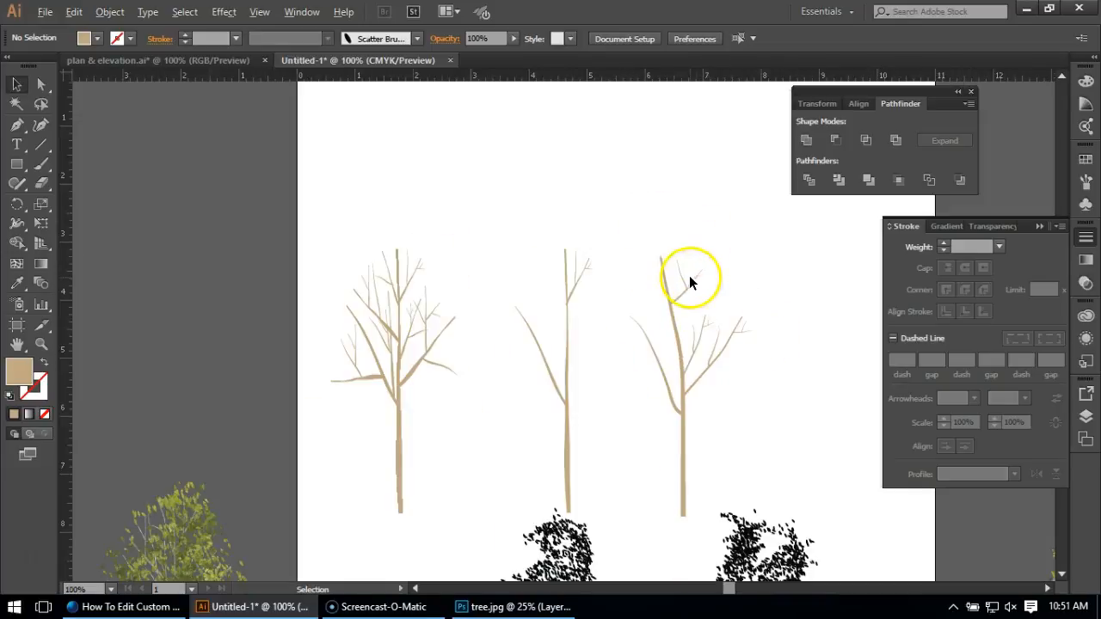
scroll(675, 289, down, 1)
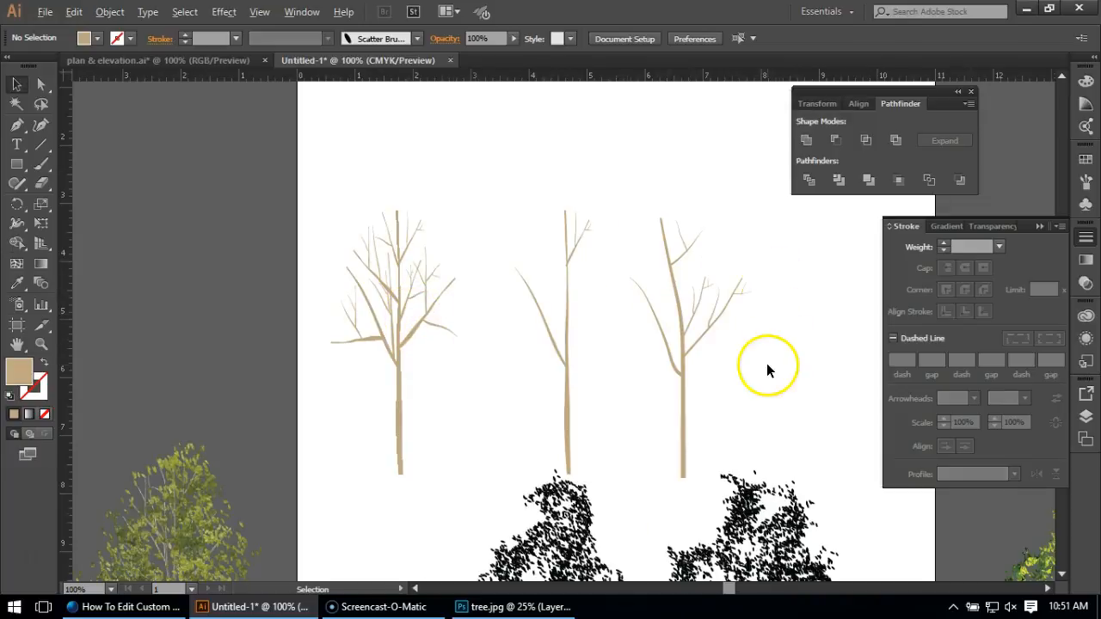
scroll(766, 363, up, 1)
scroll(691, 261, down, 1)
scroll(723, 253, down, 3)
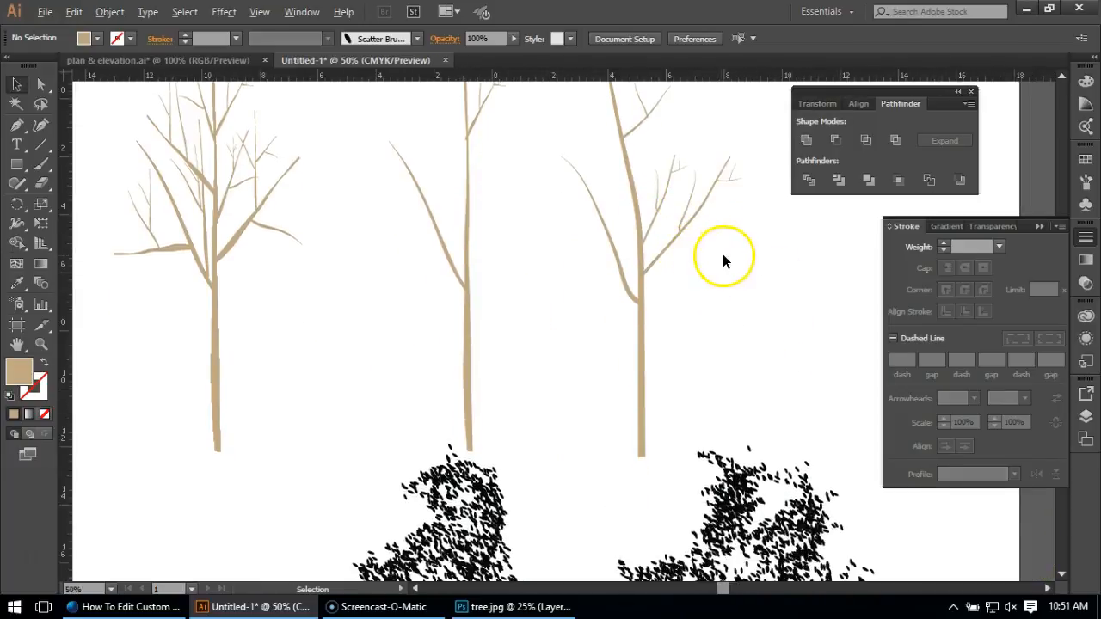
scroll(493, 424, up, 3)
scroll(365, 413, up, 1)
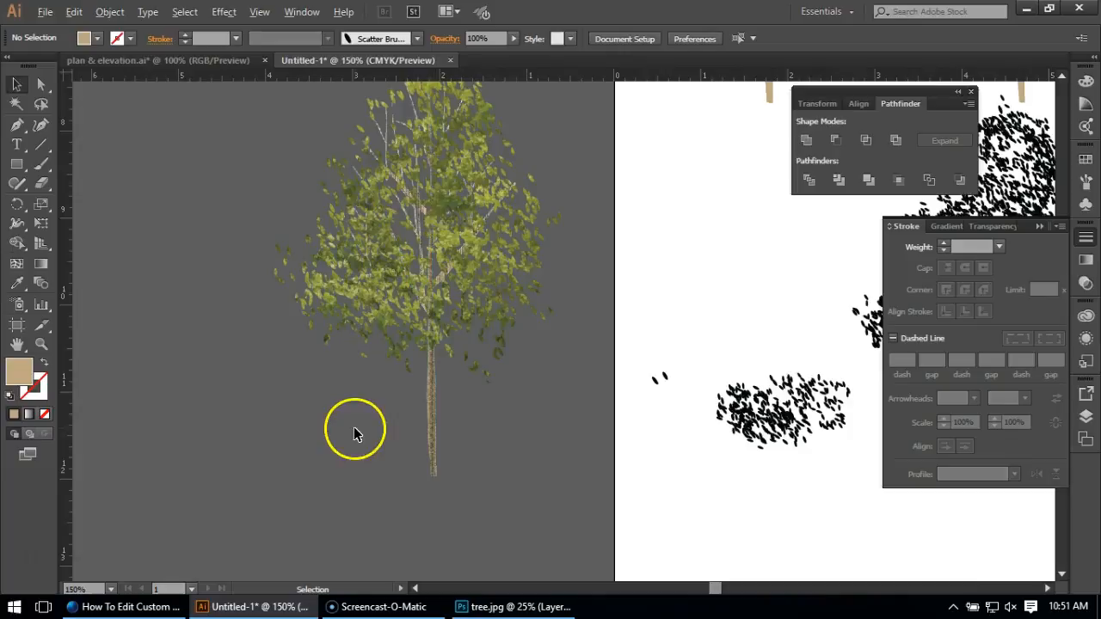
scroll(354, 427, down, 4)
scroll(550, 288, up, 2)
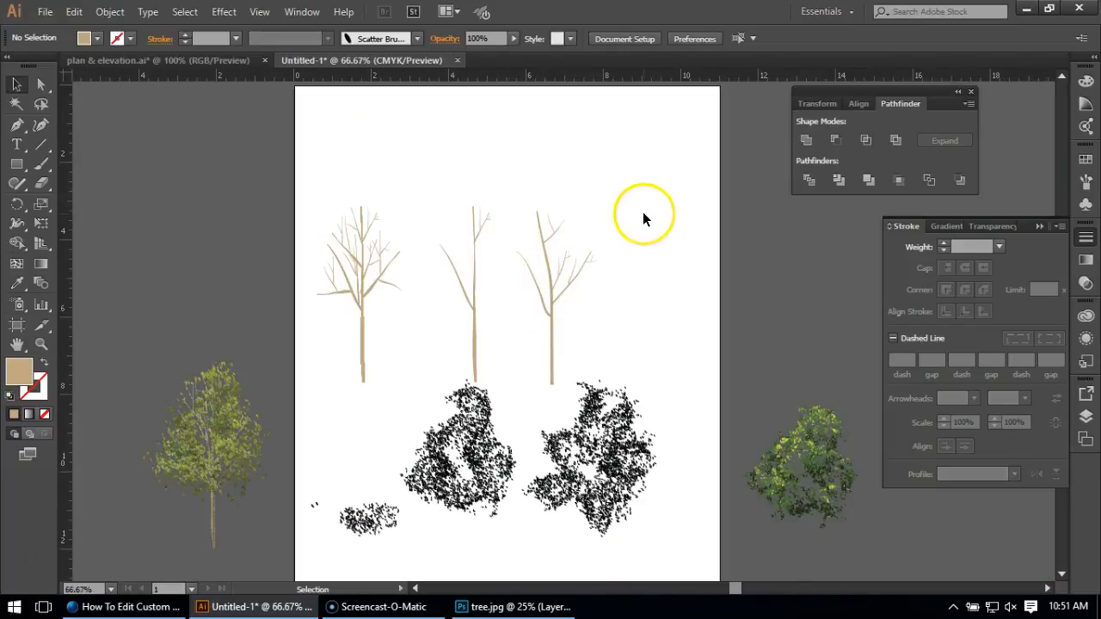
Select the whole third tree and apply the Grain texture effect with the Vertical grain type.
drag(626, 208, 523, 330)
scroll(550, 273, up, 2)
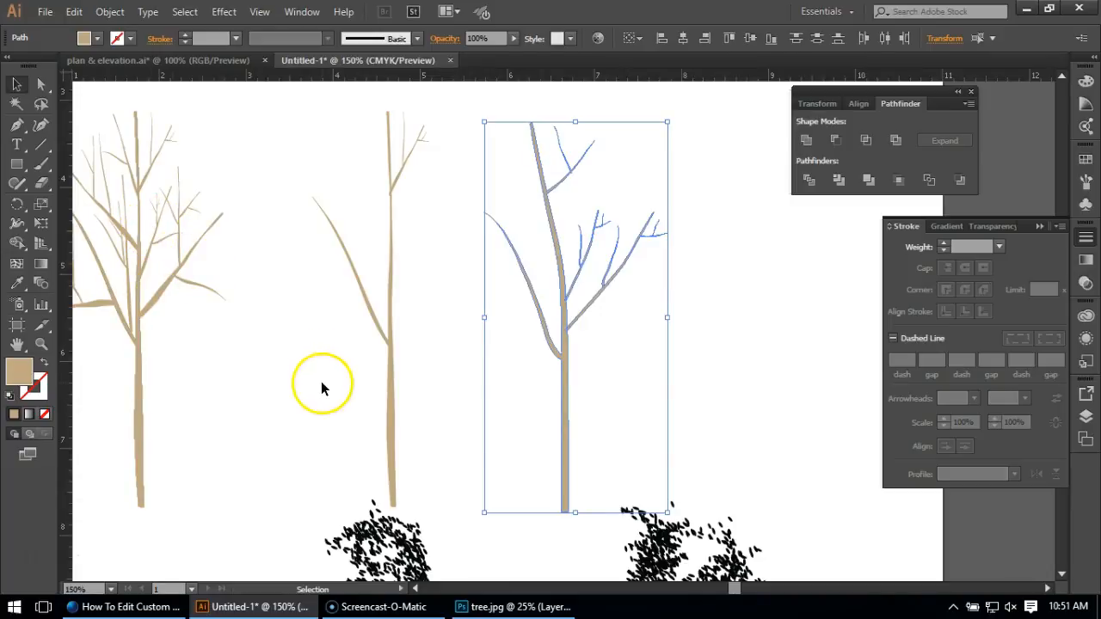
click(225, 12)
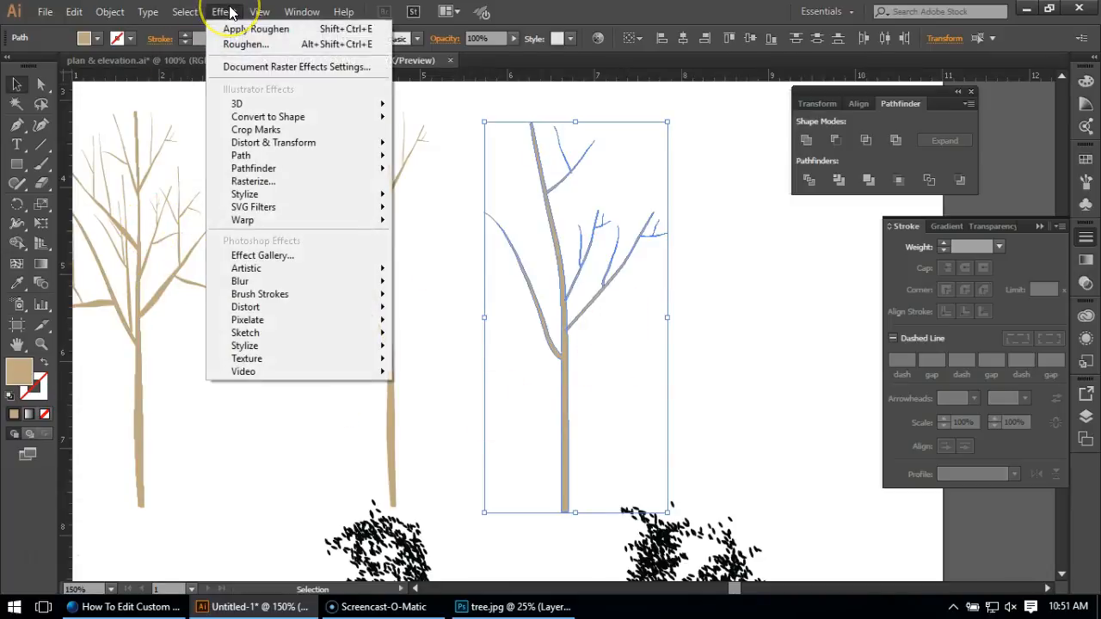
mouse_move(283, 360)
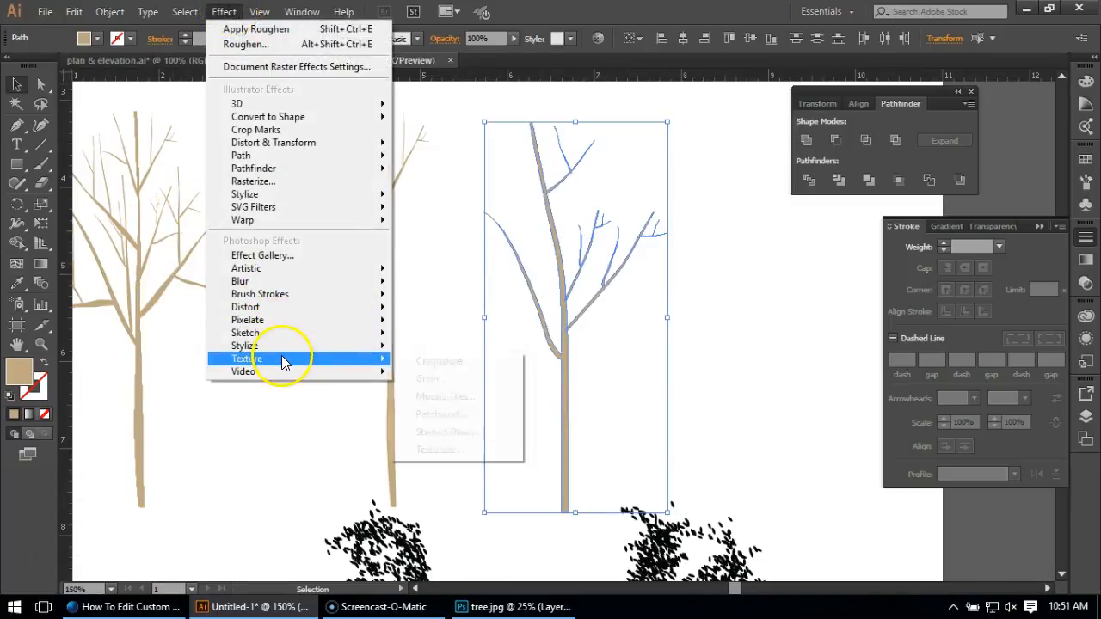
click(424, 382)
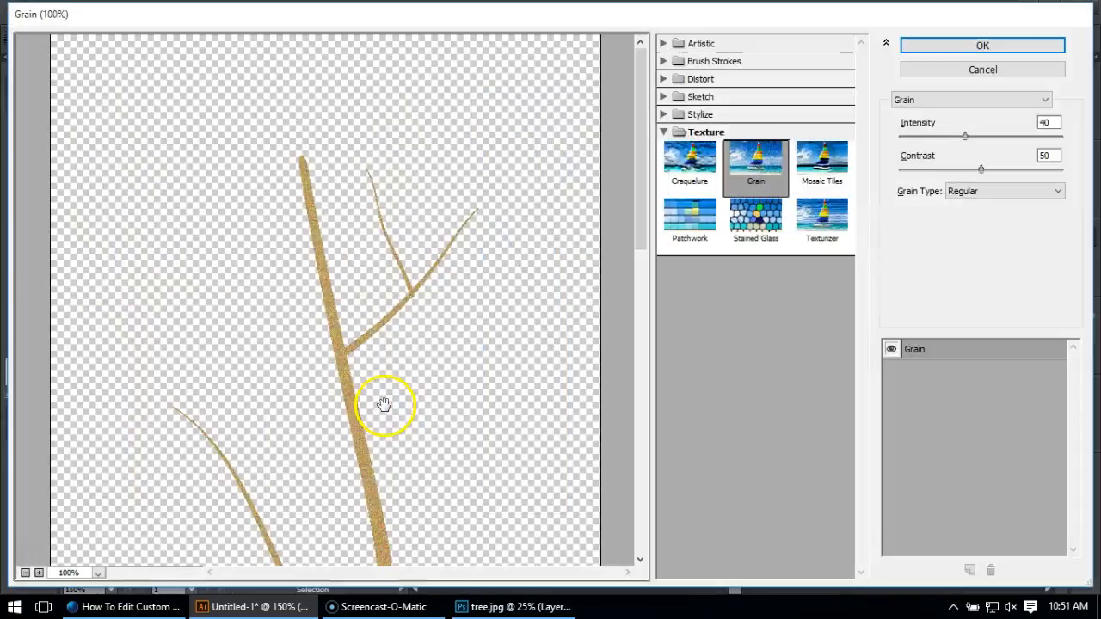
scroll(427, 292, down, 4)
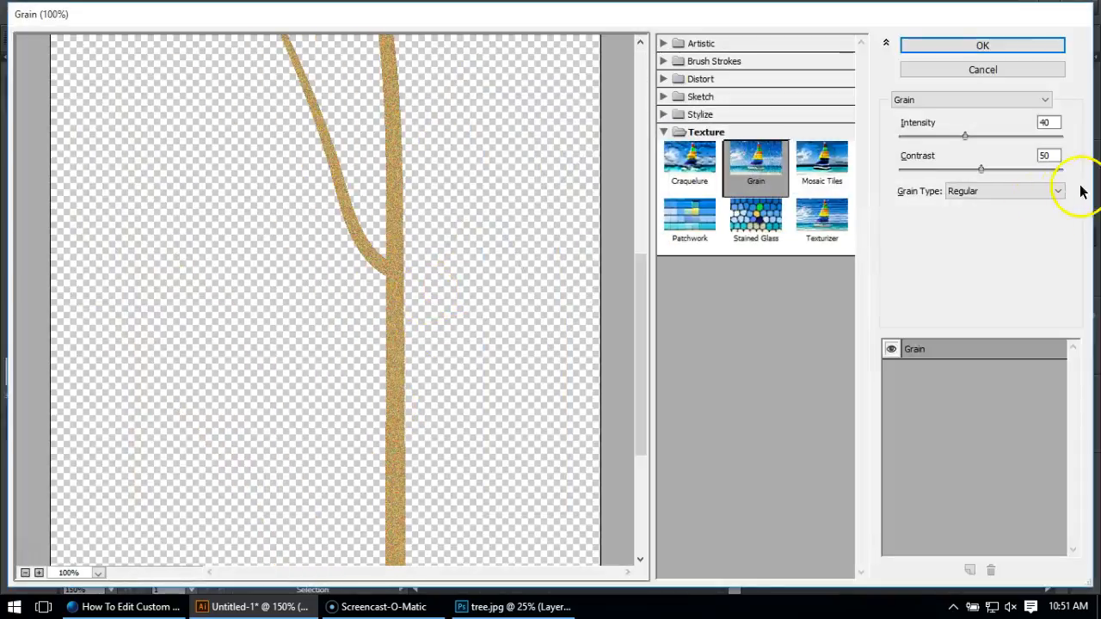
click(1050, 199)
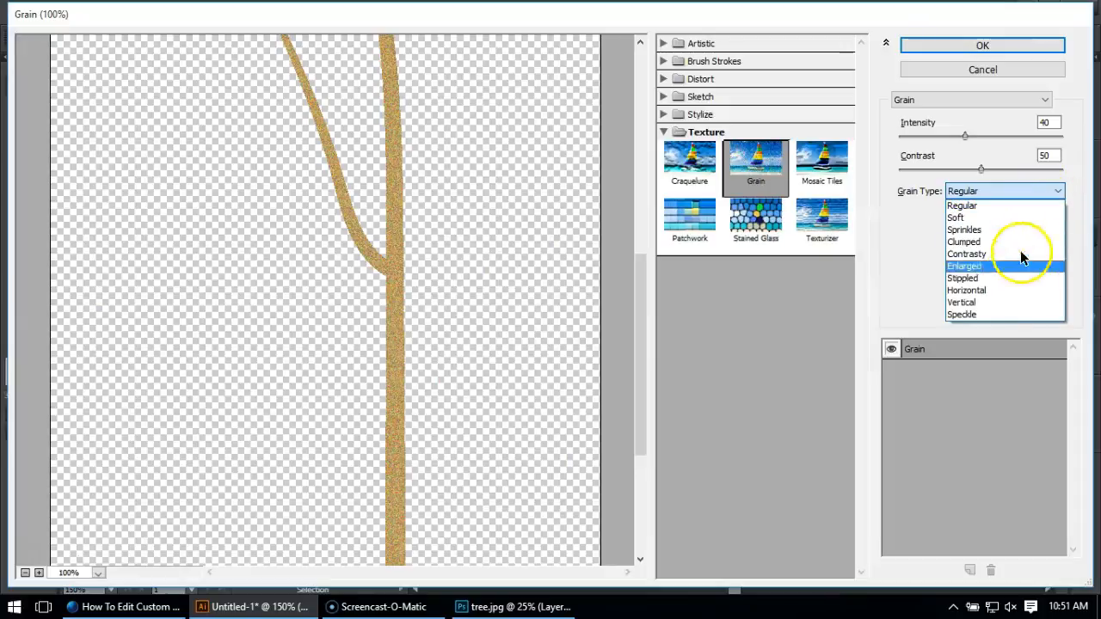
click(1003, 299)
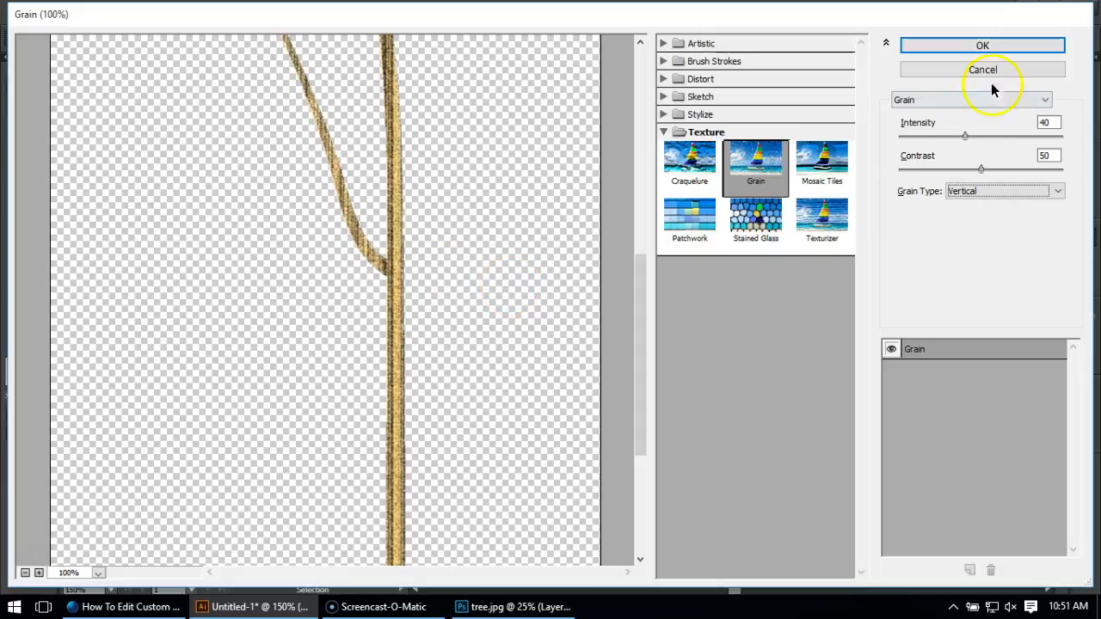
click(994, 48)
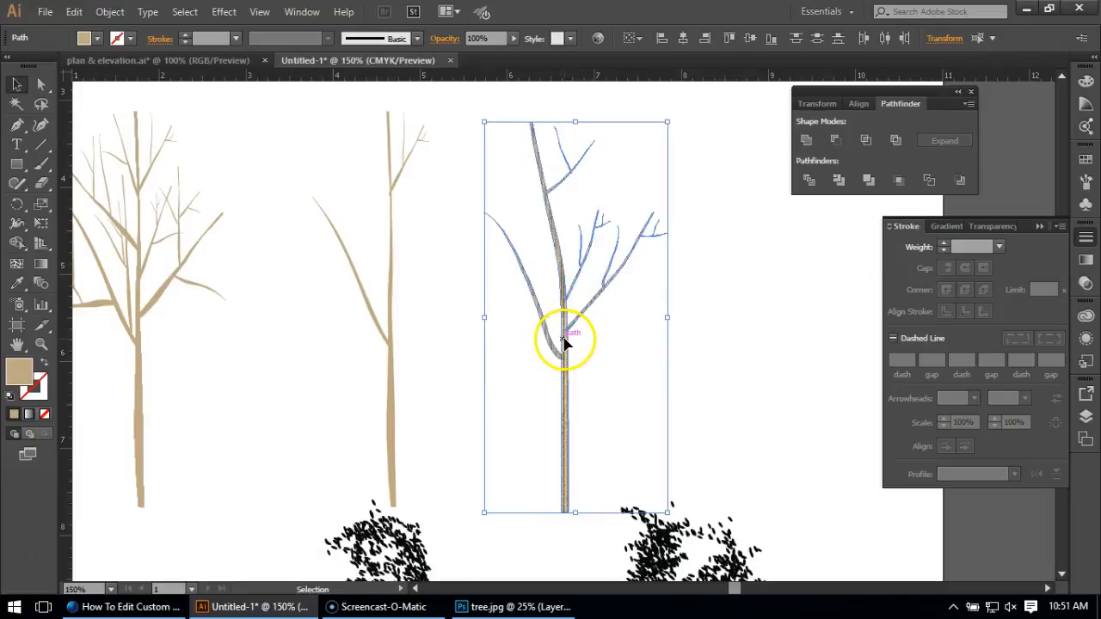
Group the textured tree parts and move the group onto the dark green foliage beside the artboard, centring the trunk under the crown.
right_click(573, 289)
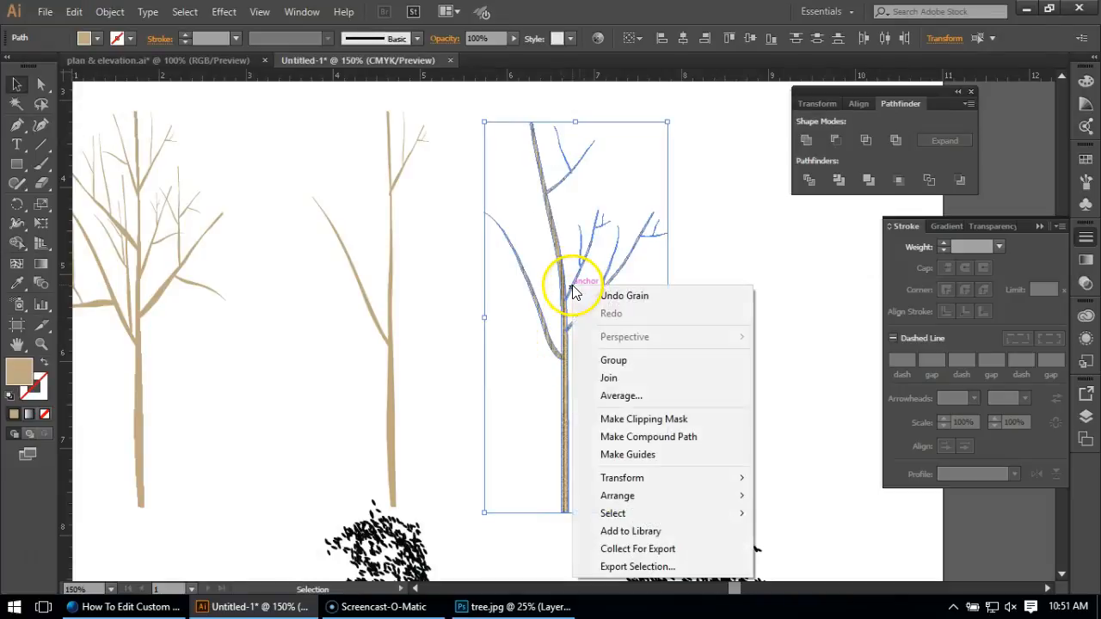
click(608, 359)
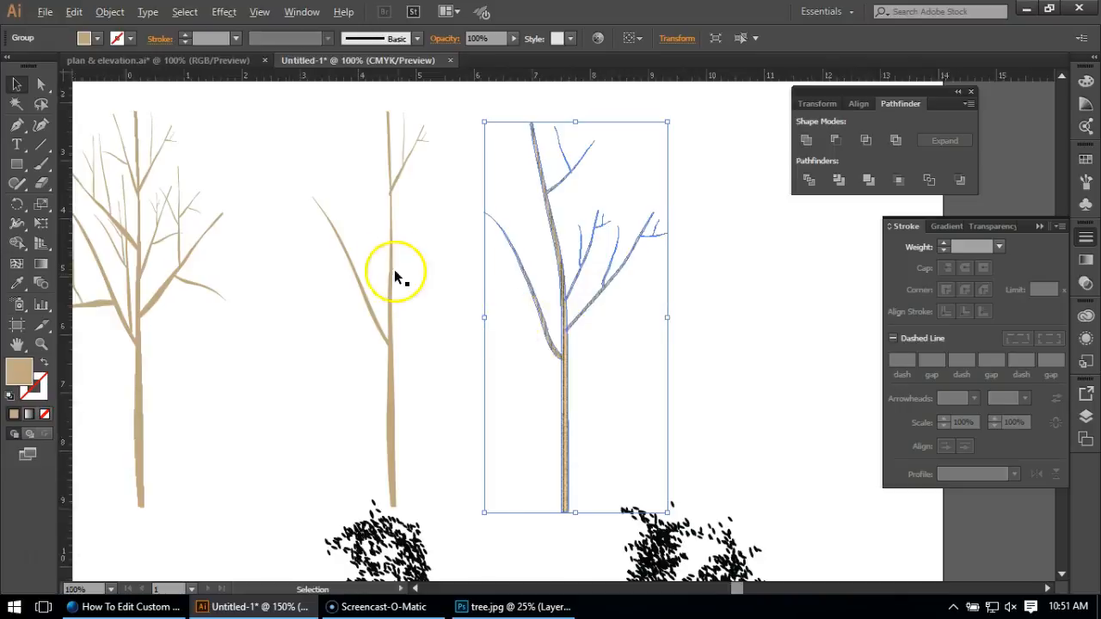
alt+scroll(395, 275, down, 3)
drag(439, 293, 637, 468)
alt+scroll(645, 464, up, 2)
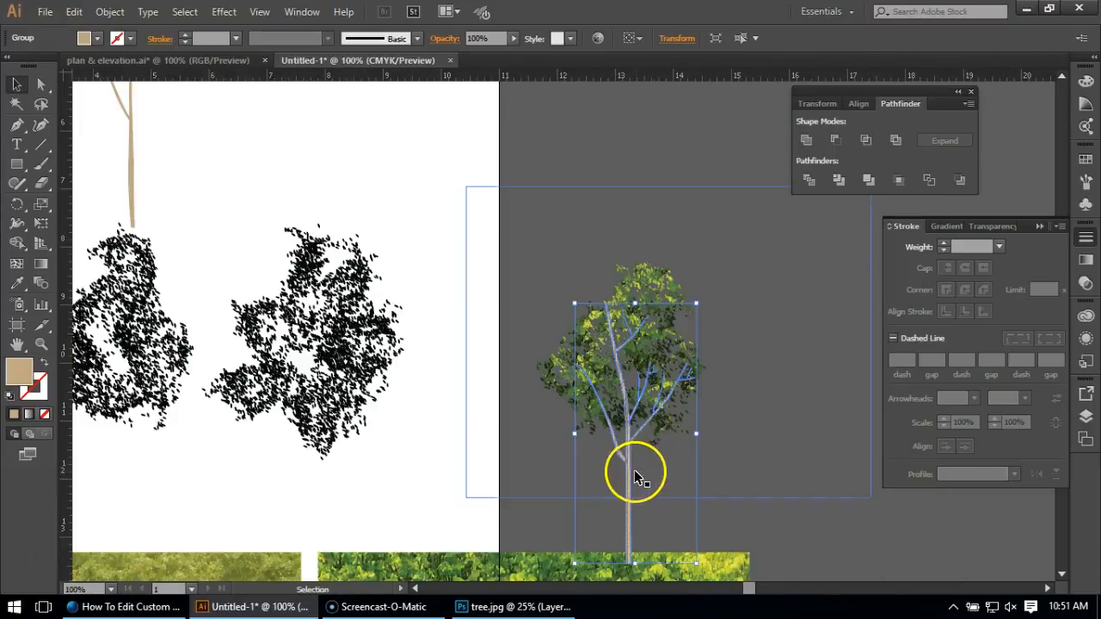
Send the grouped trunk and branches to the back, behind the green foliage.
right_click(631, 465)
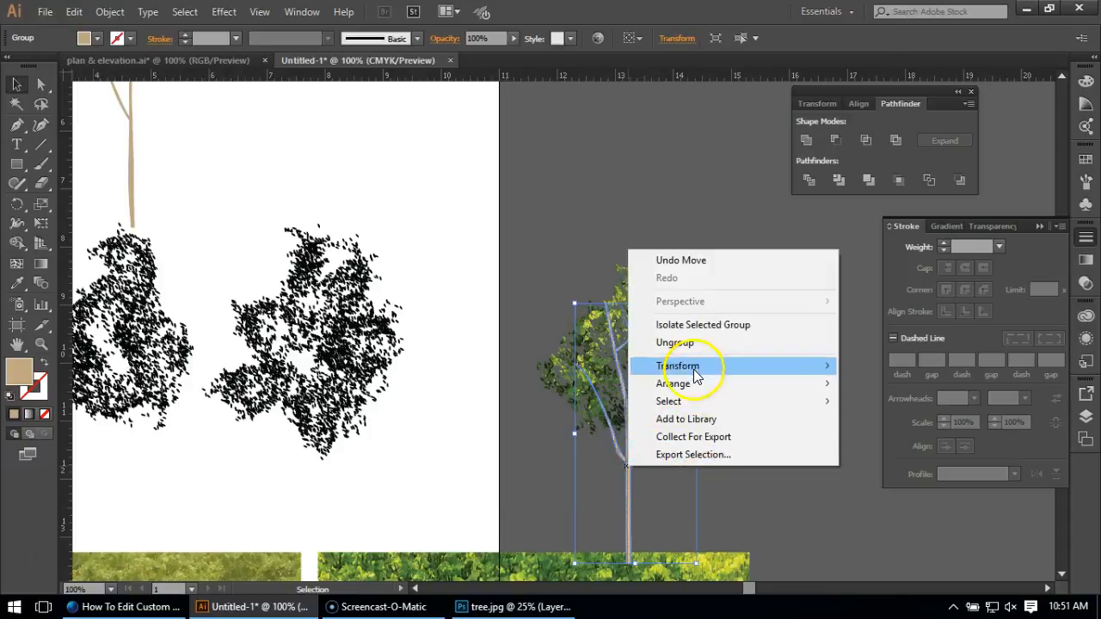
mouse_move(694, 383)
click(928, 430)
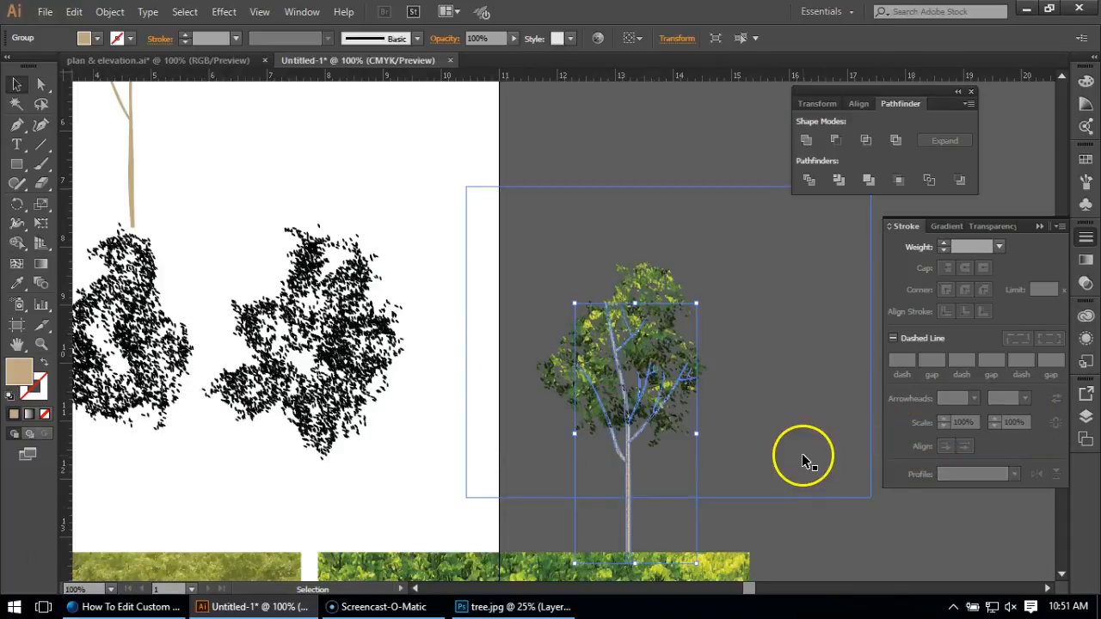
click(804, 461)
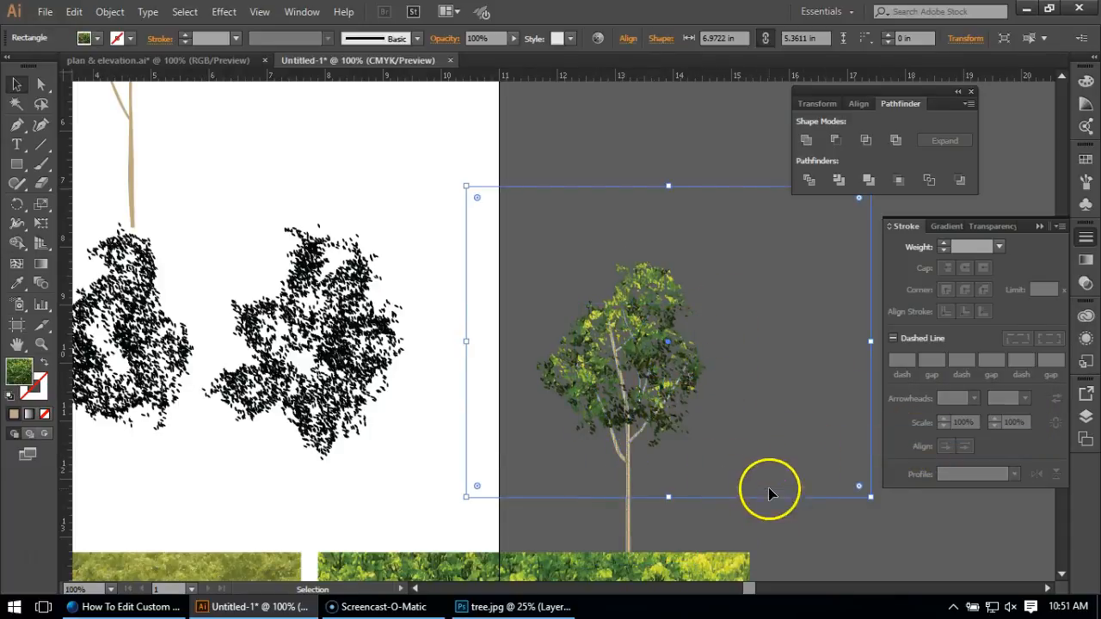
Compare the newly assembled dark green tree with the lighter green tree beside the artboard, examining the latter's foliage, branches and trunk up close.
scroll(808, 447, down, 3)
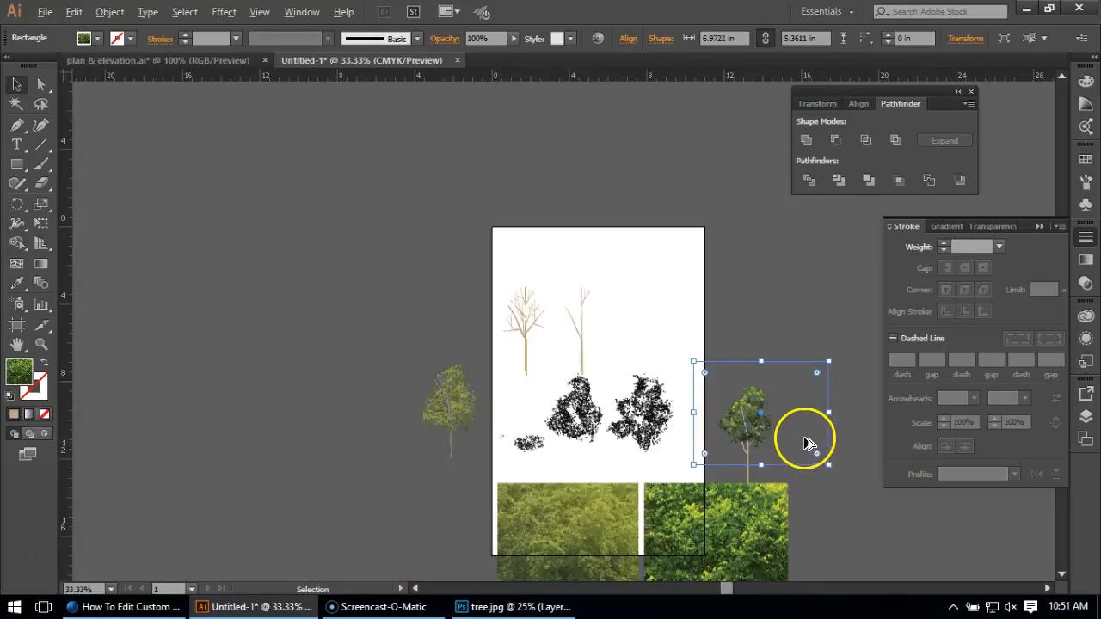
scroll(487, 422, up, 3)
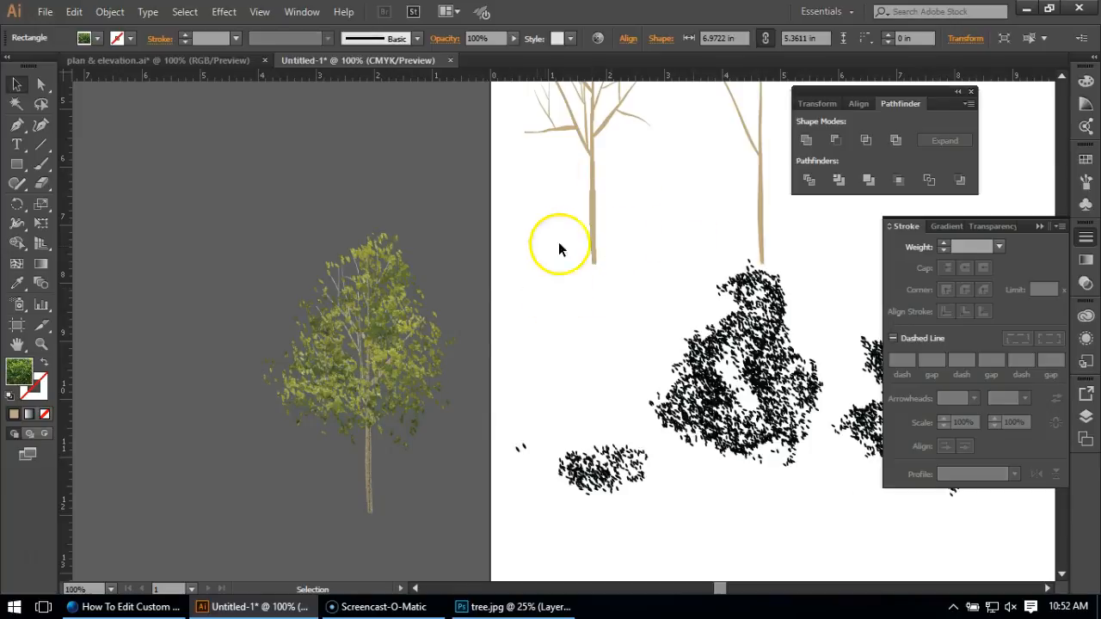
scroll(257, 306, down, 1)
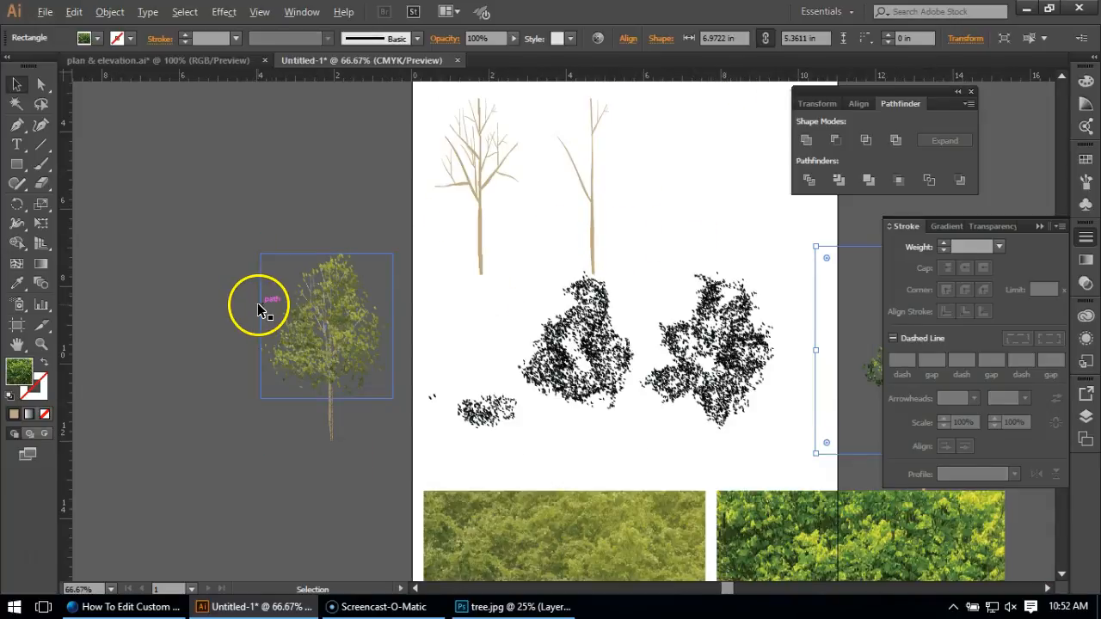
scroll(259, 306, up, 1)
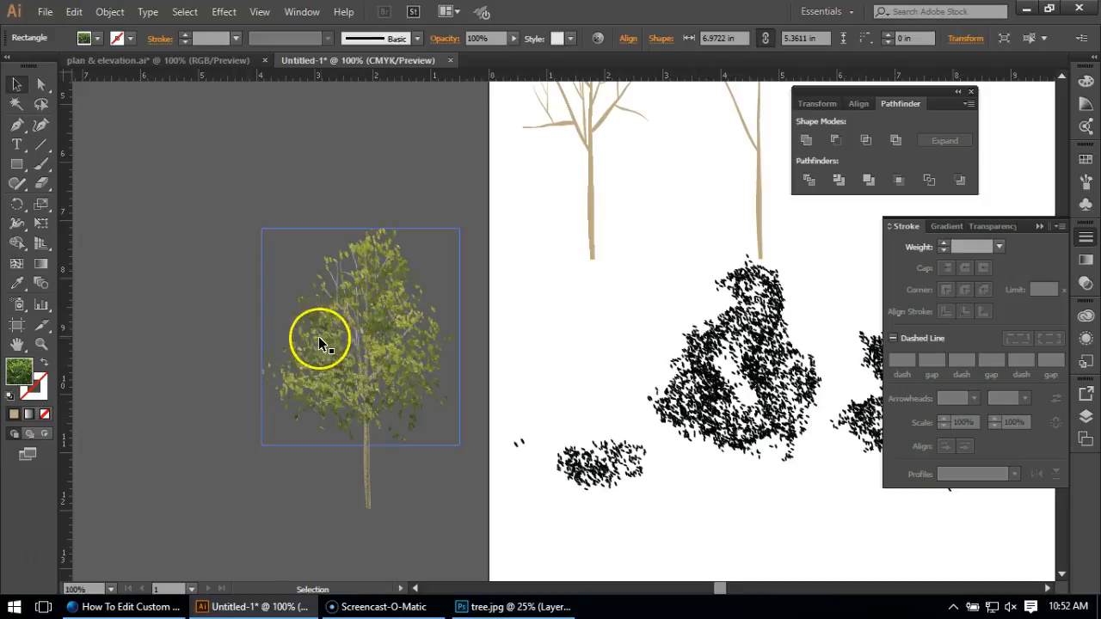
scroll(229, 312, down, 2)
scroll(229, 311, up, 2)
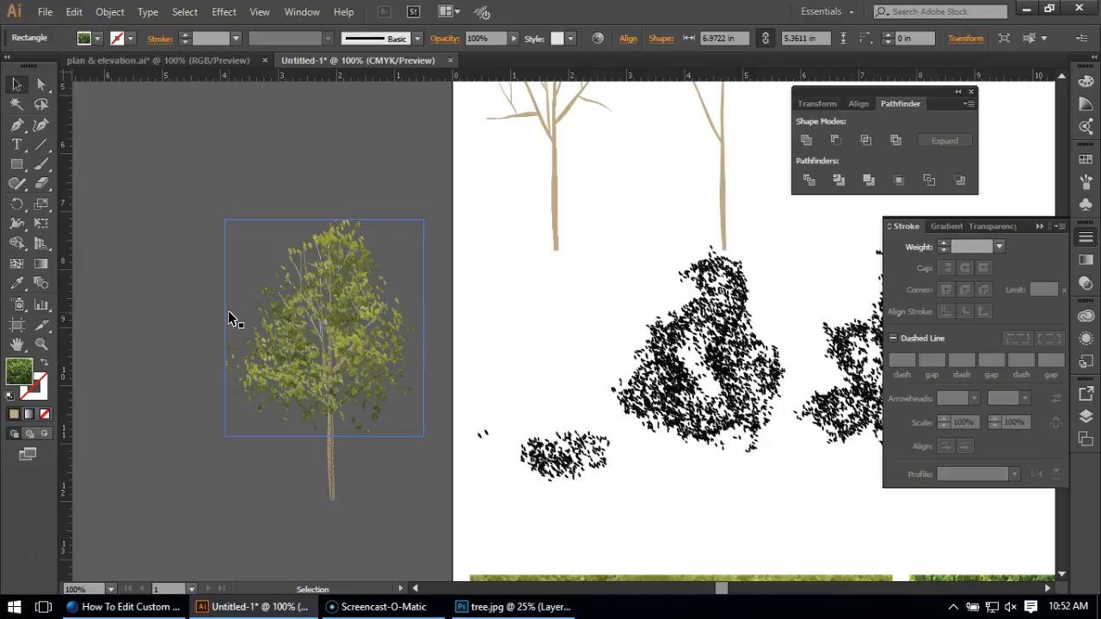
click(175, 321)
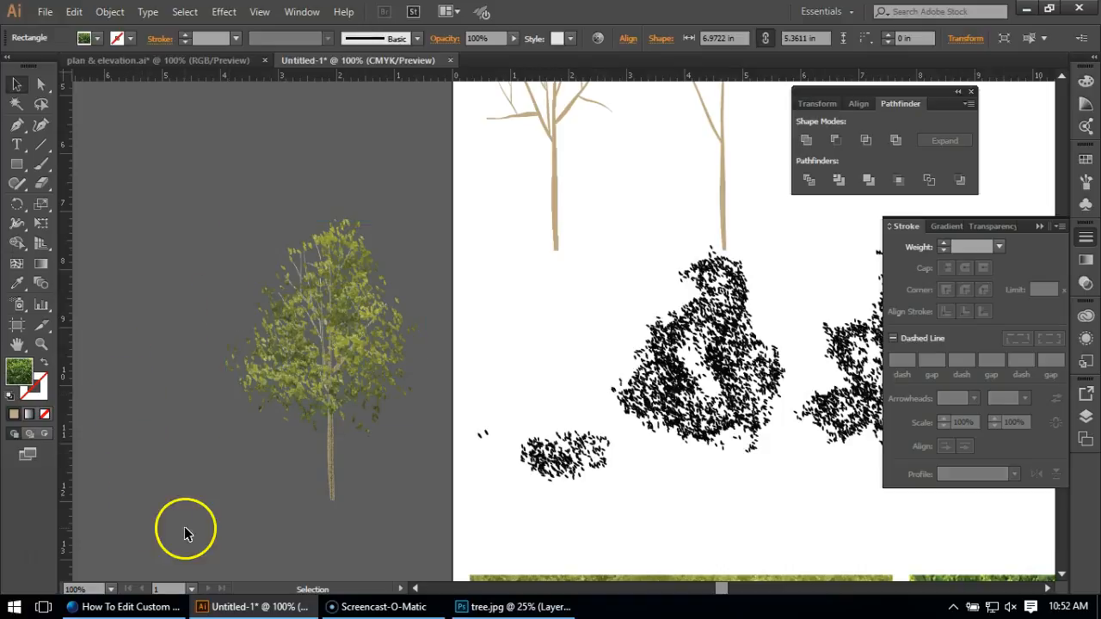